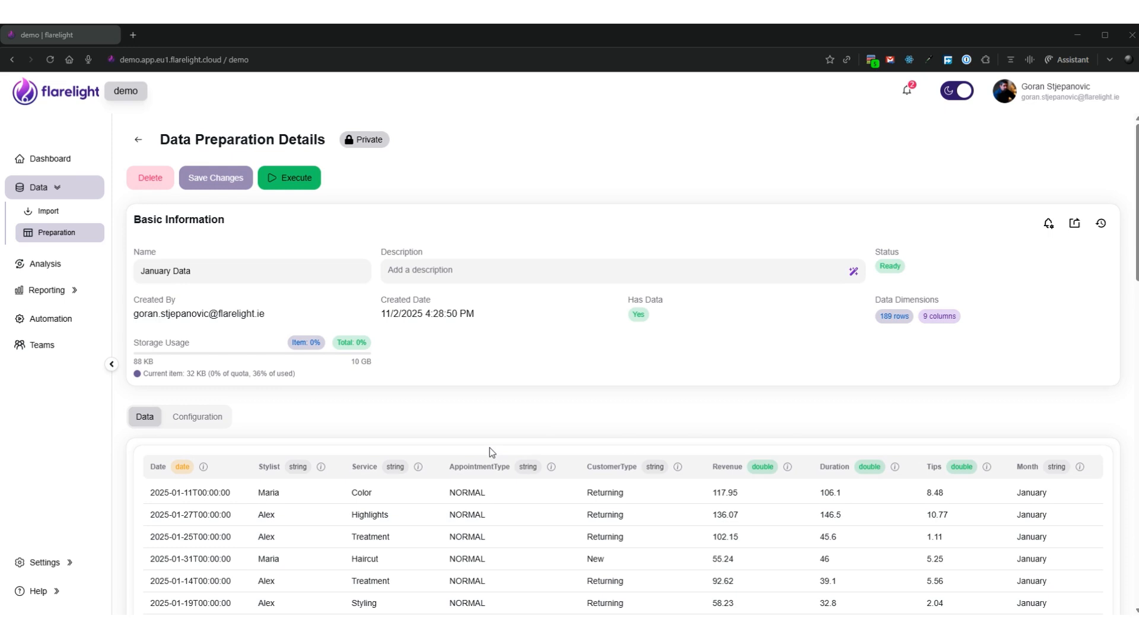
Review the field summaries of the Stylist, Service and AppointmentType columns in the January Data preparation
click(321, 467)
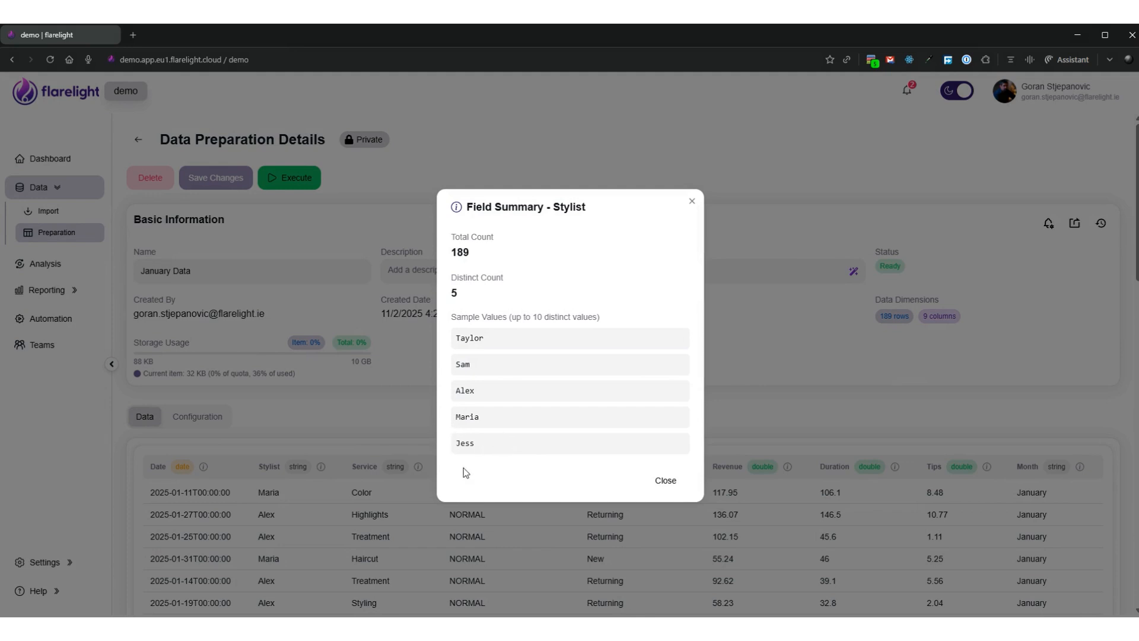
click(666, 481)
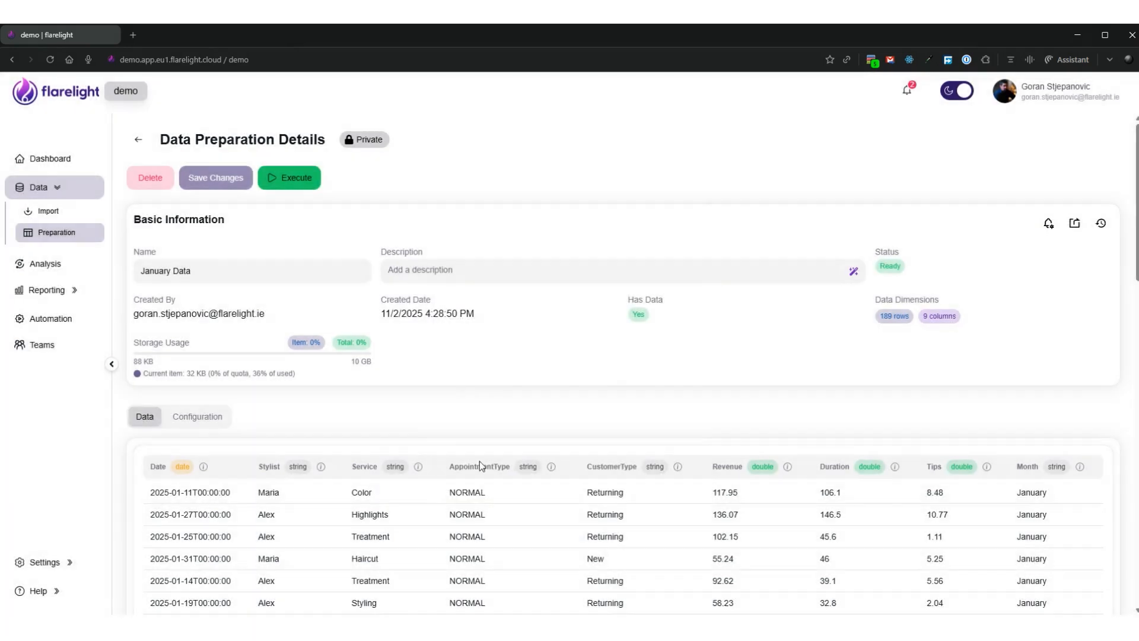
click(418, 466)
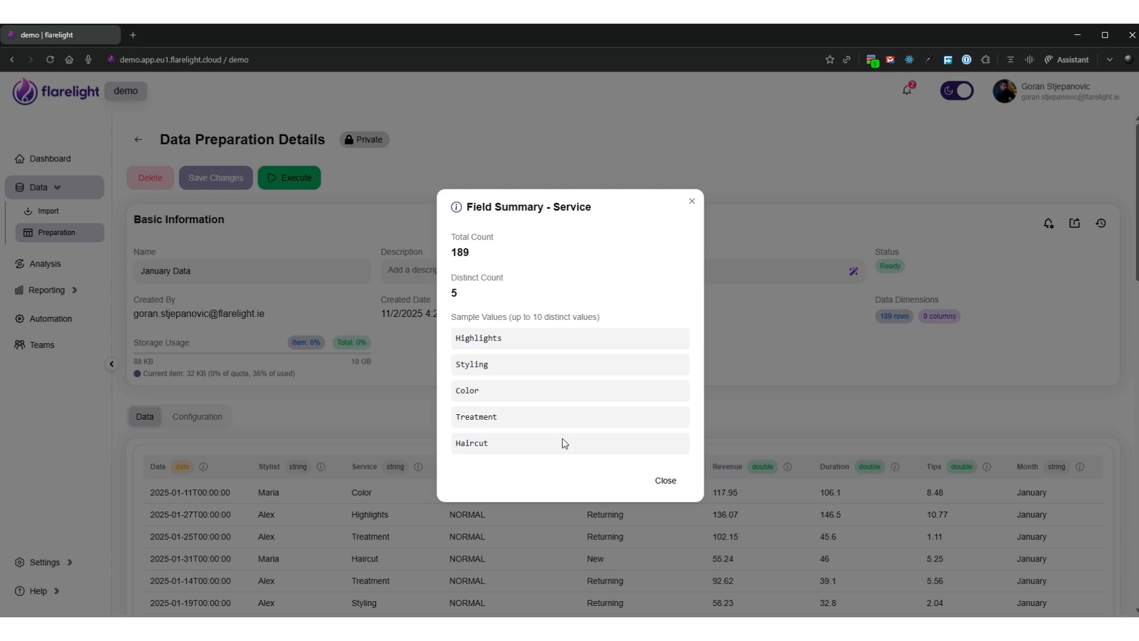
click(665, 481)
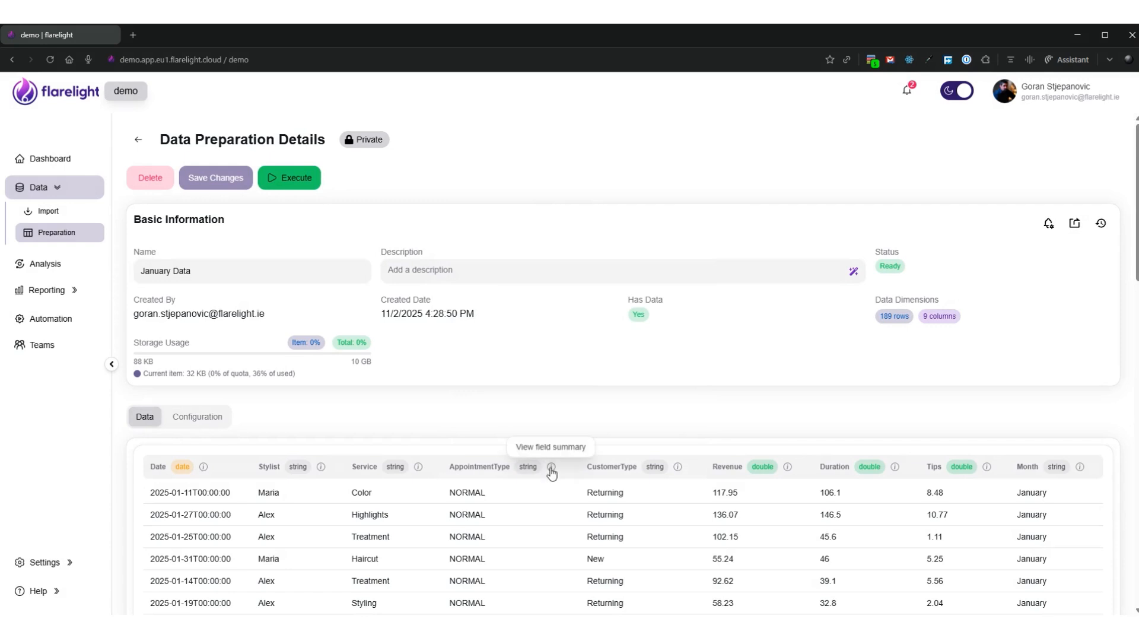
click(551, 466)
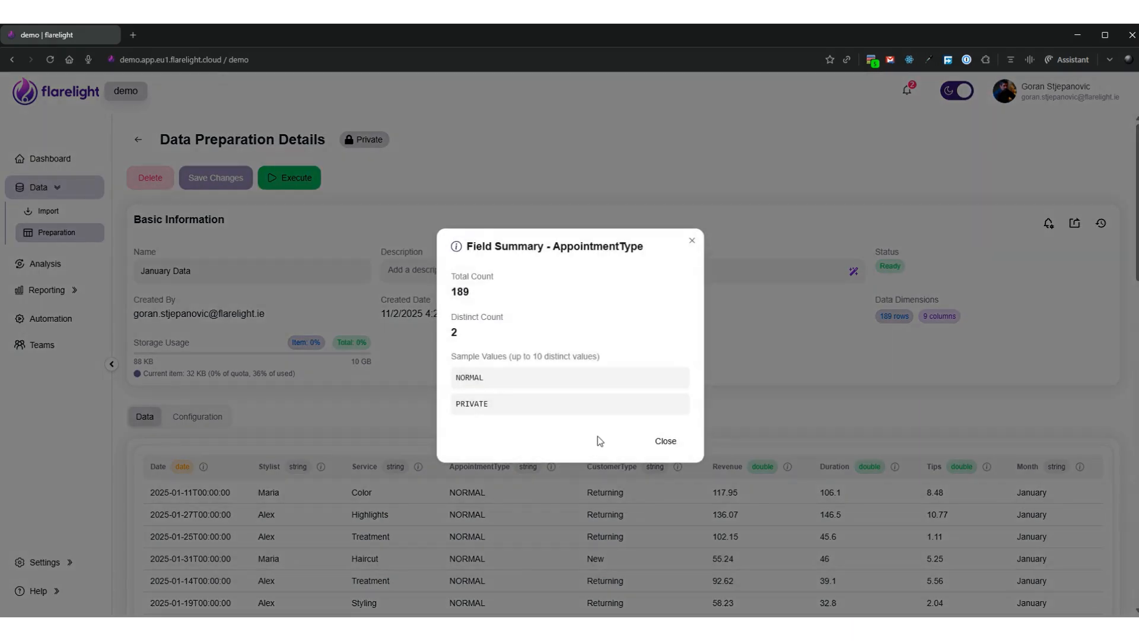
click(665, 441)
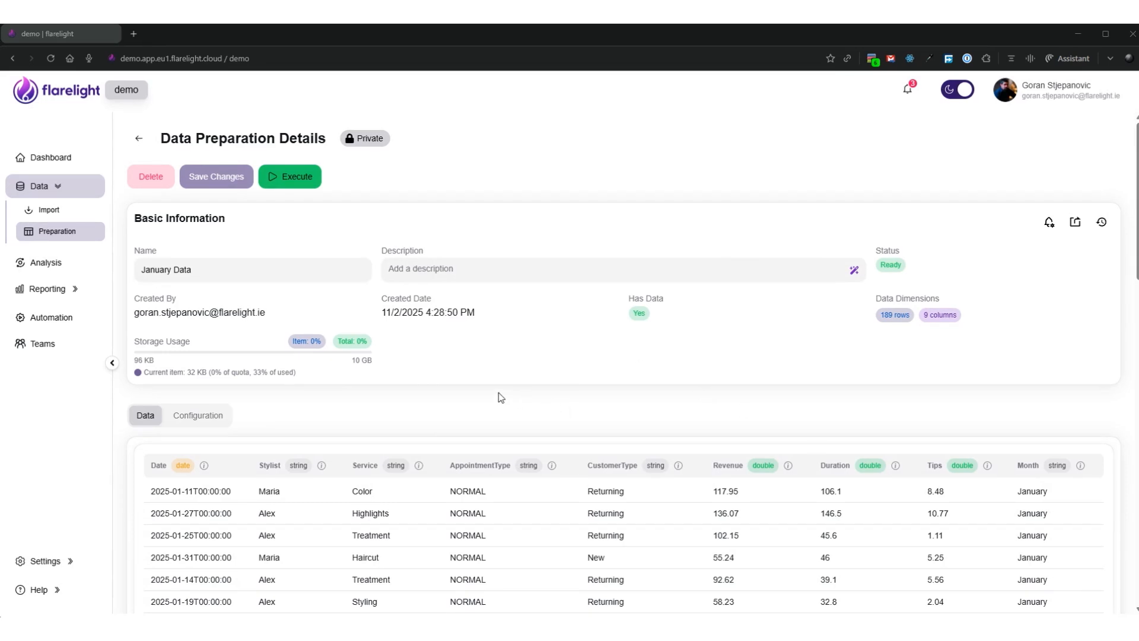
Create a new report named "January Sales" in the reporting editor
click(59, 290)
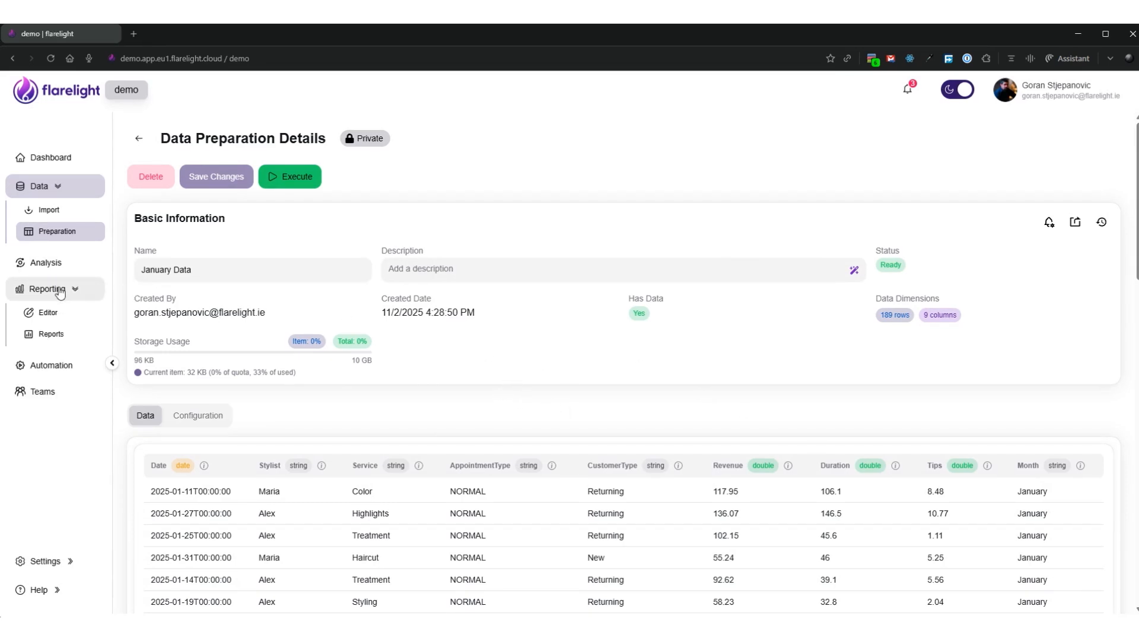
click(60, 314)
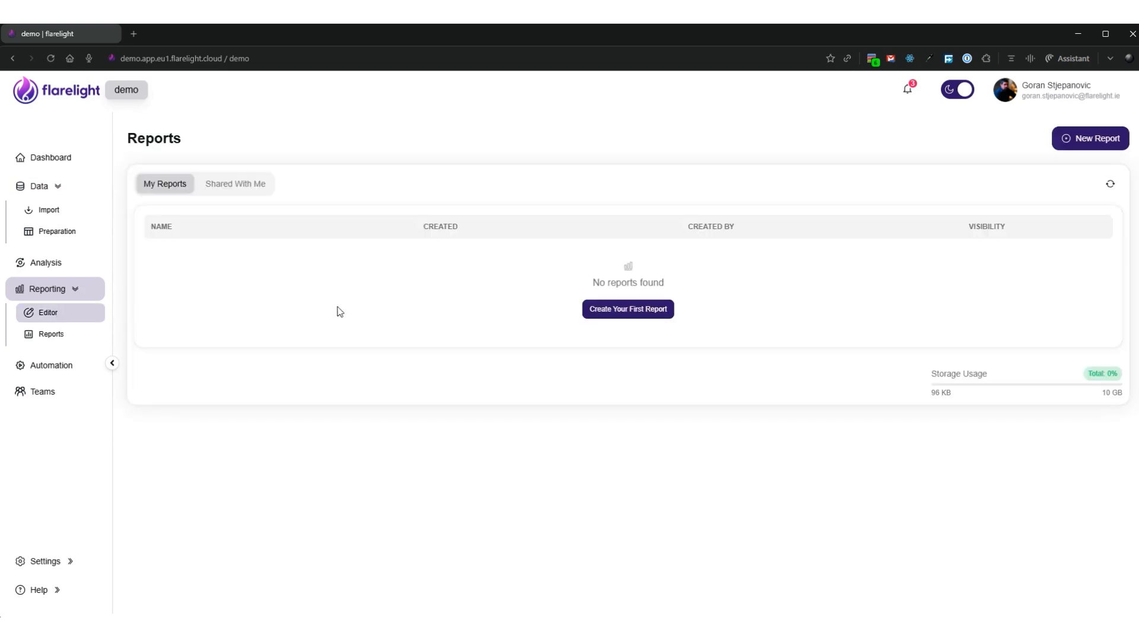
click(644, 315)
triple_click(216, 271)
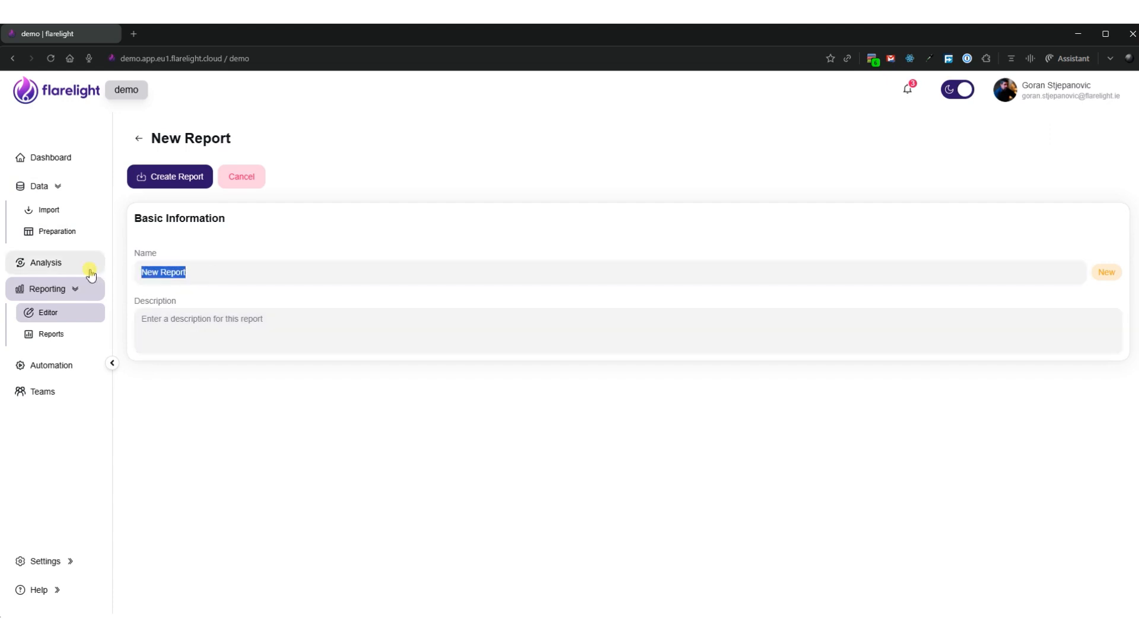
text(January Sales)
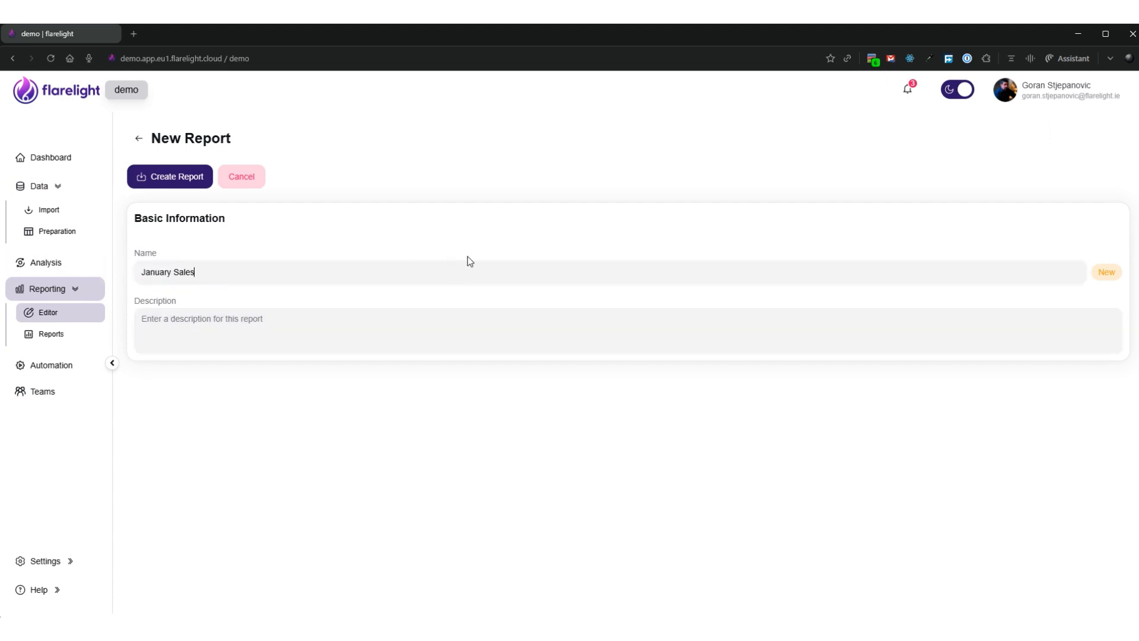
click(184, 178)
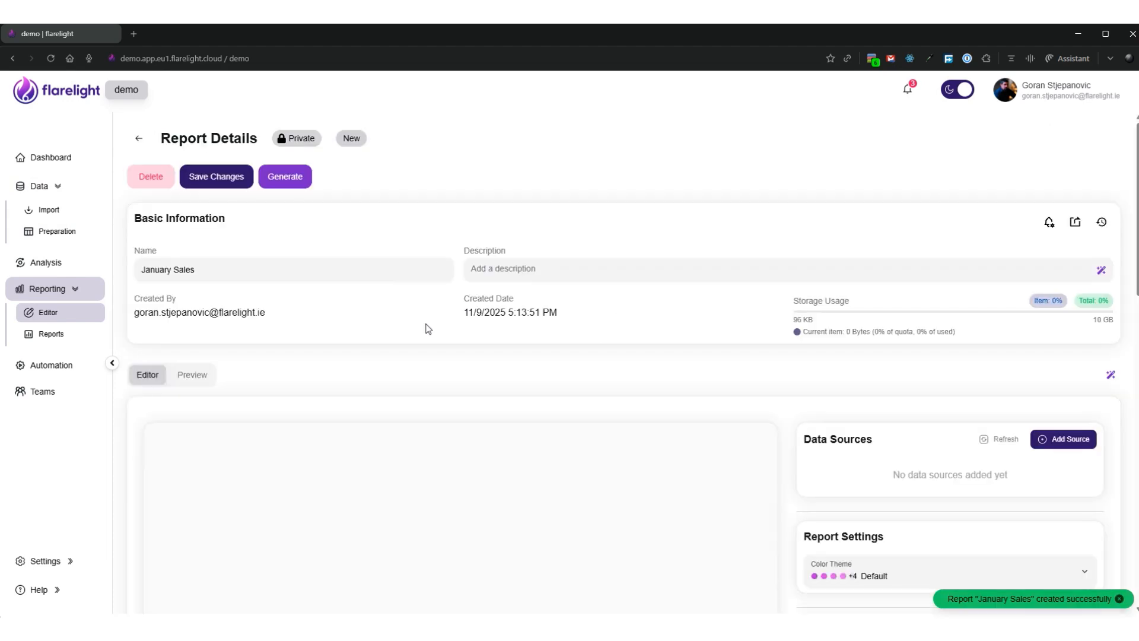
Add the "January Data" data preparation as a data source of the report
click(1062, 442)
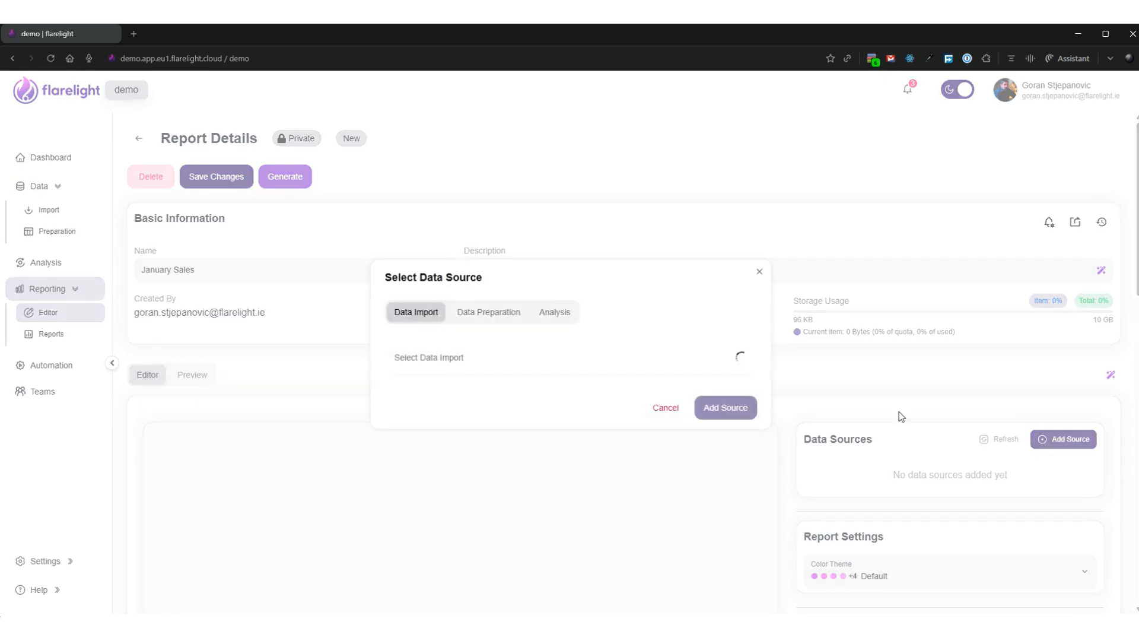
click(482, 317)
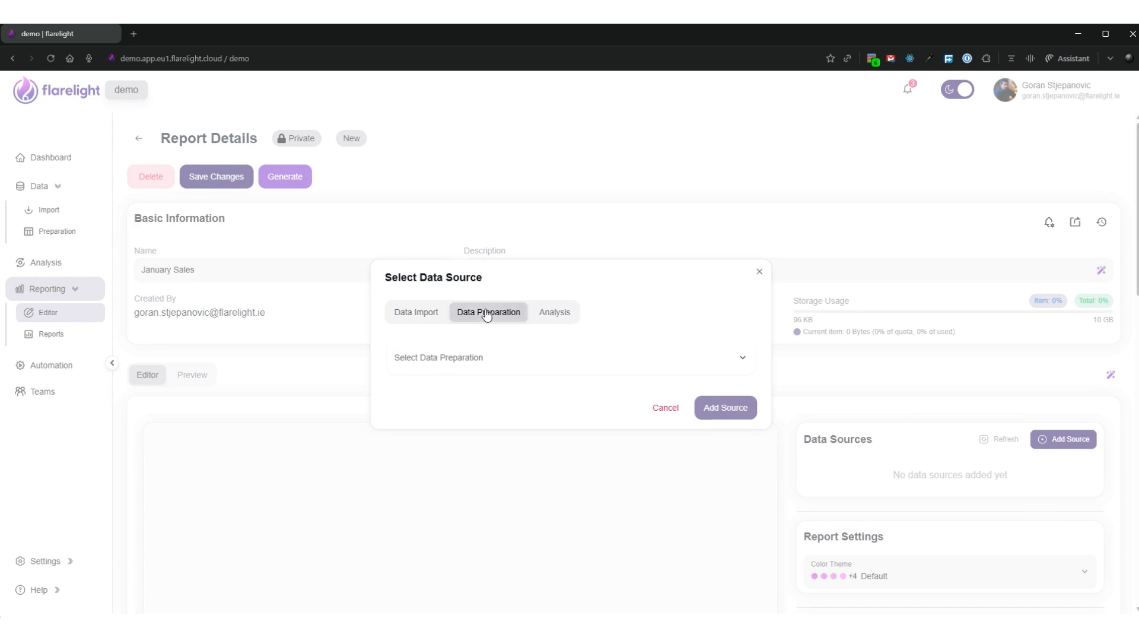
click(454, 357)
click(435, 392)
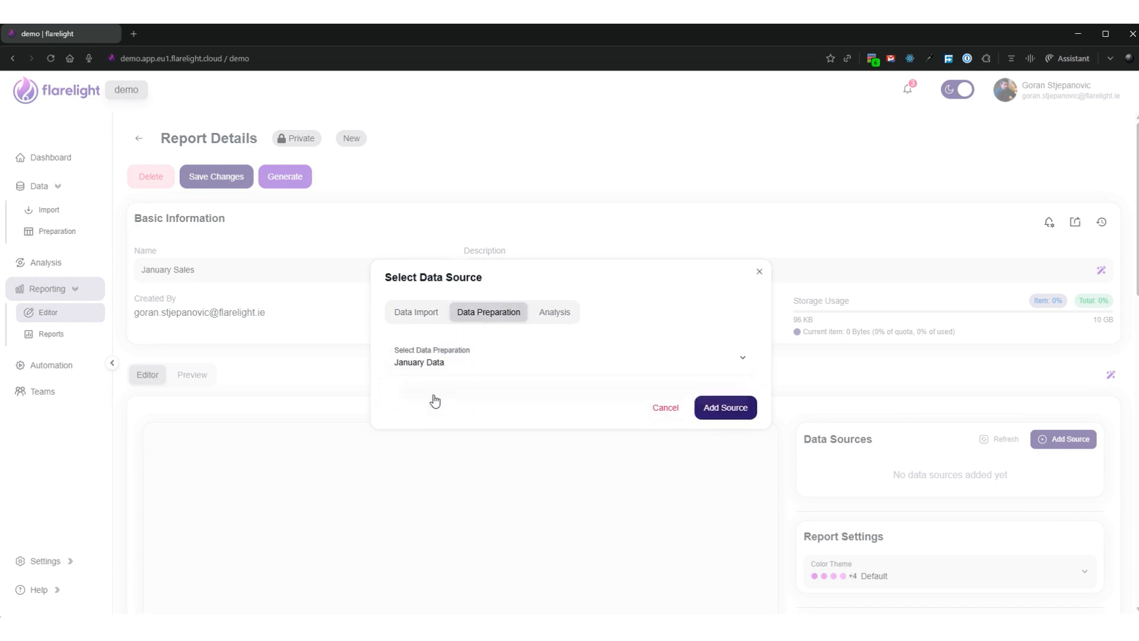
click(739, 413)
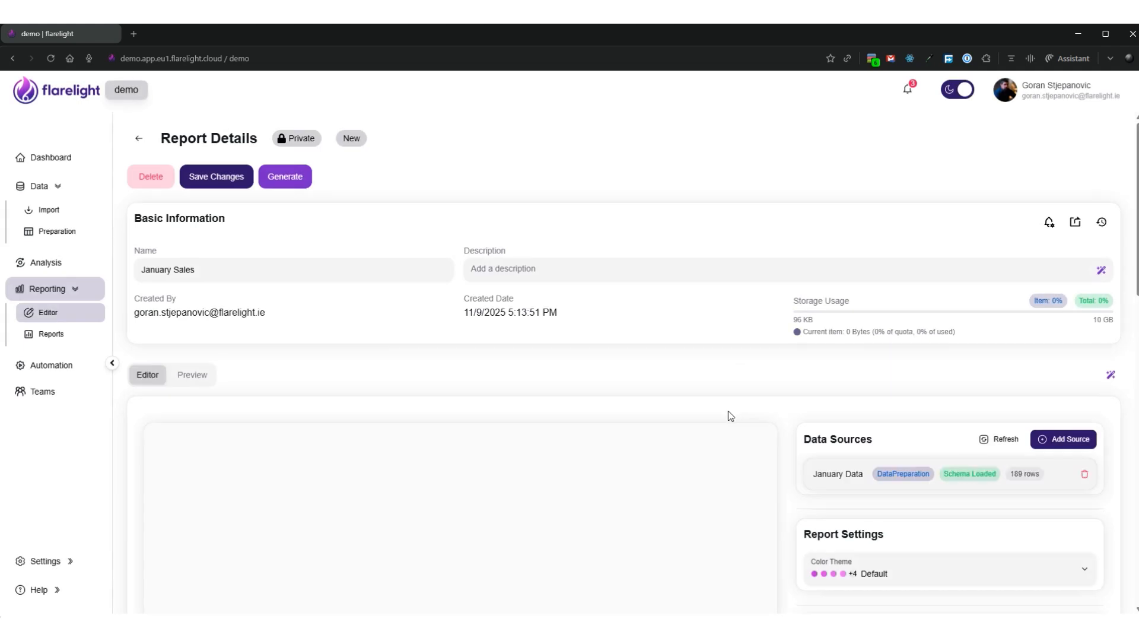
Add a Text widget to the report and set its text content to "January Sales"
scroll(726, 415, down, 1)
scroll(860, 458, down, 2)
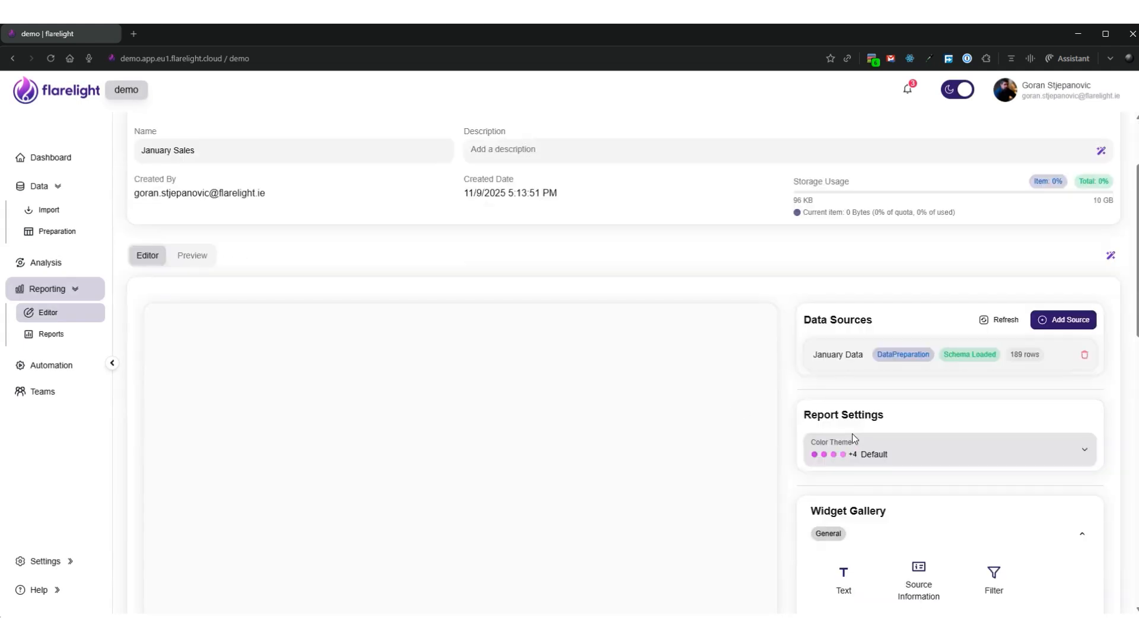
click(852, 517)
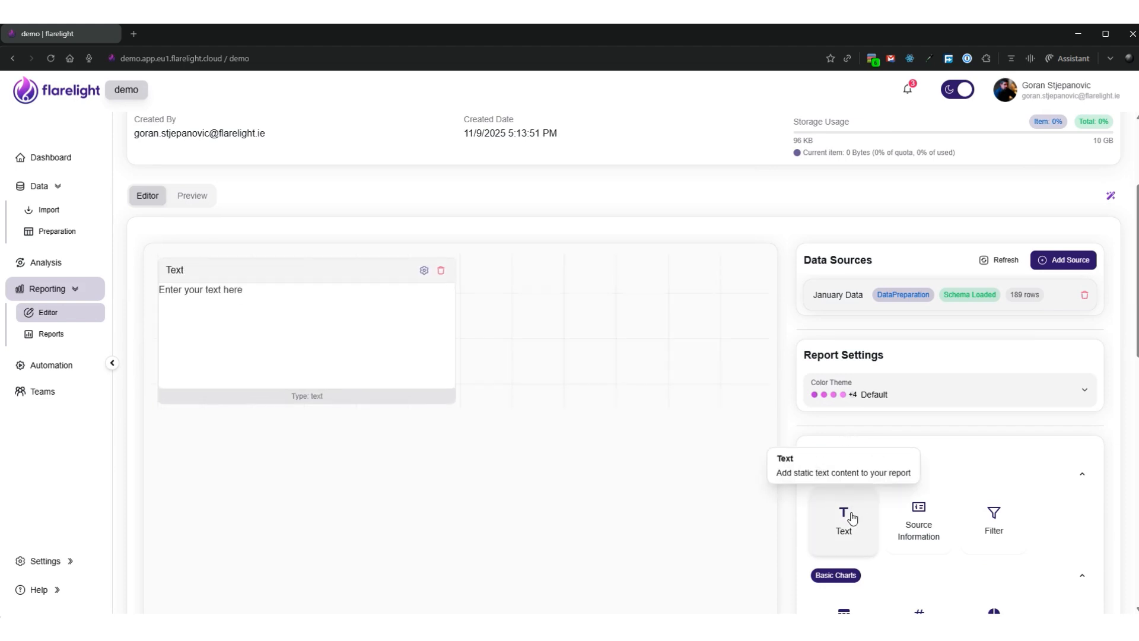
click(424, 271)
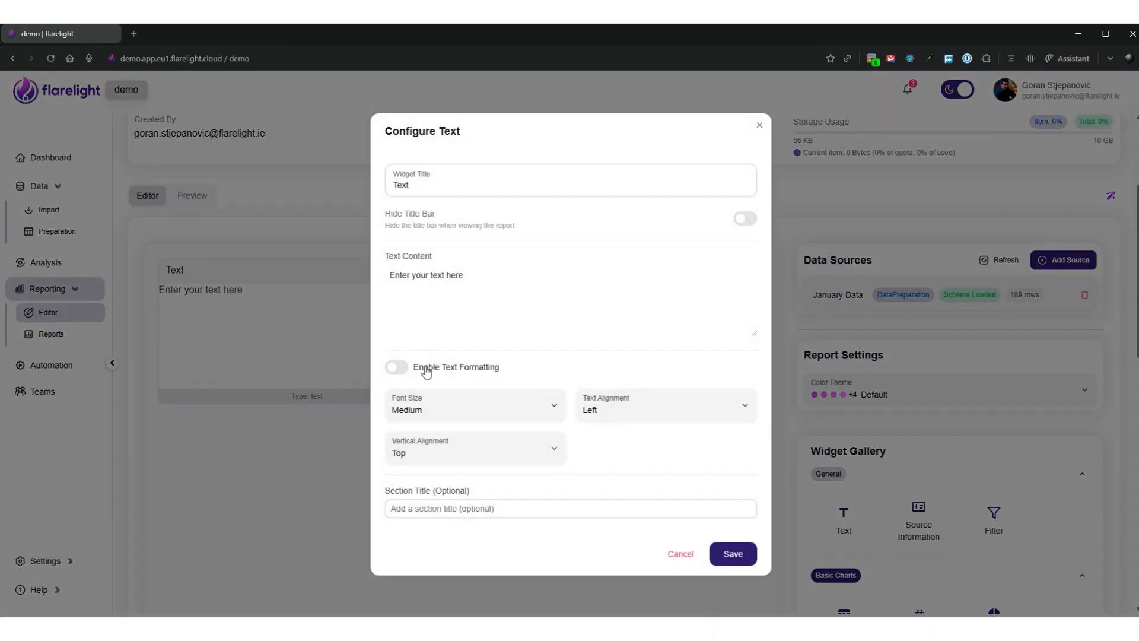
triple_click(480, 287)
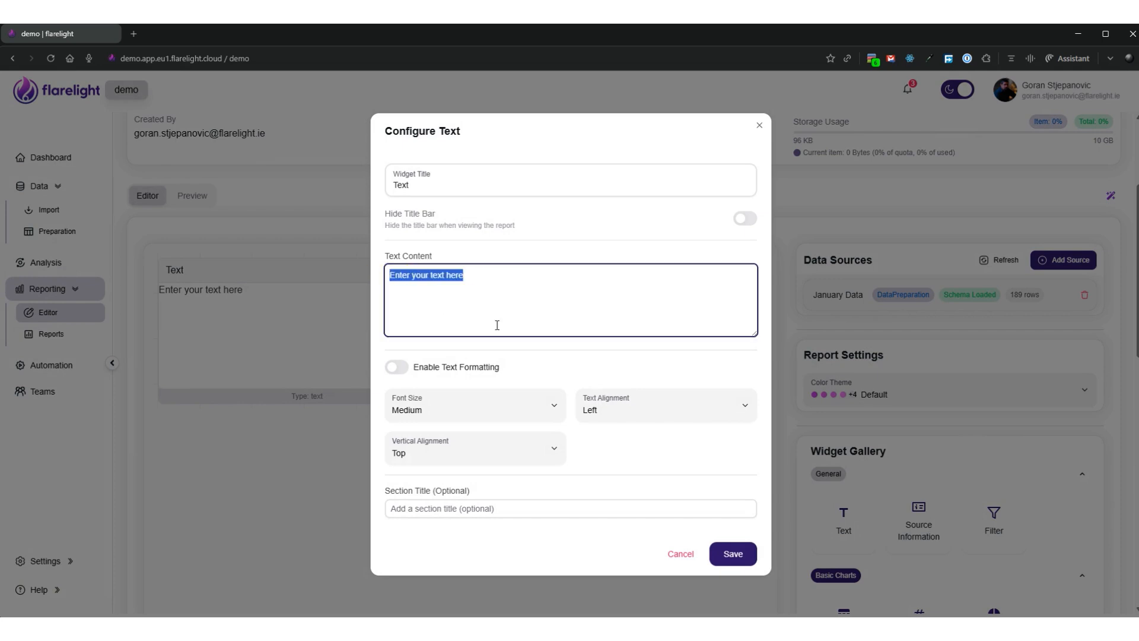
text(January Sales)
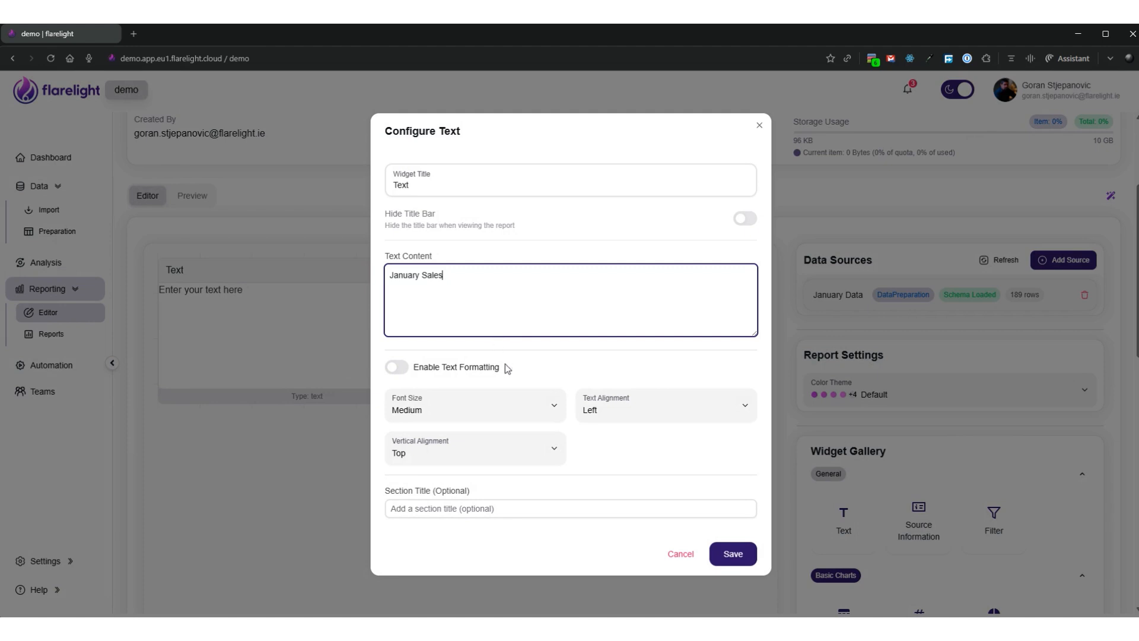
Format the text as Large, Center and Middle aligned with its title bar hidden, and resize the widget to a shorter, full-width banner
click(445, 397)
click(442, 483)
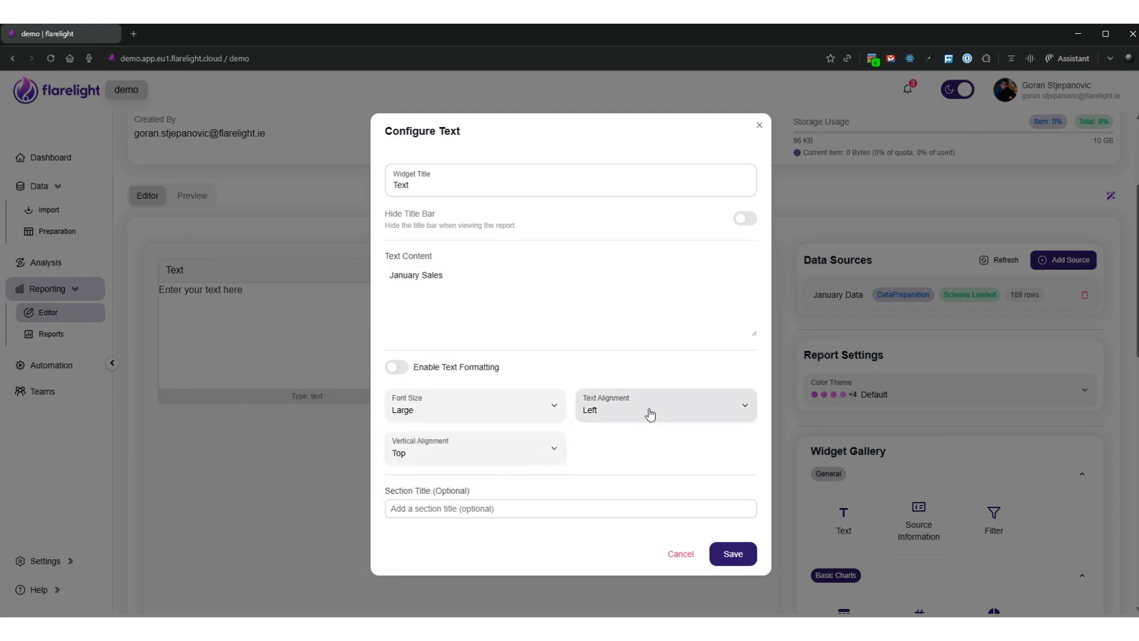
click(648, 407)
click(611, 461)
click(434, 465)
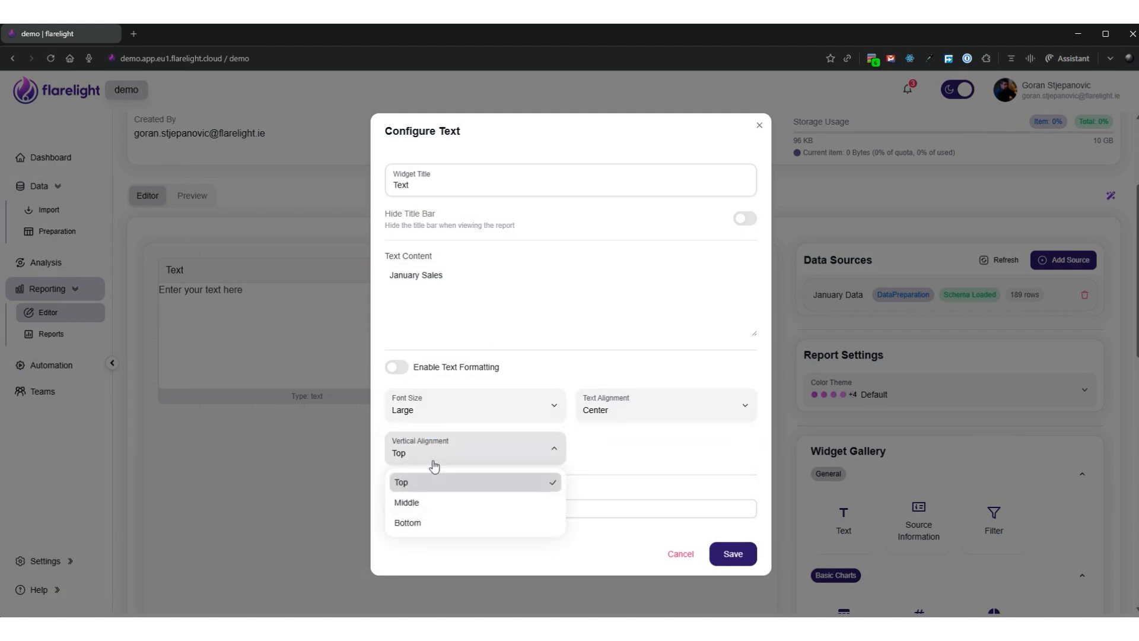
click(425, 502)
click(746, 220)
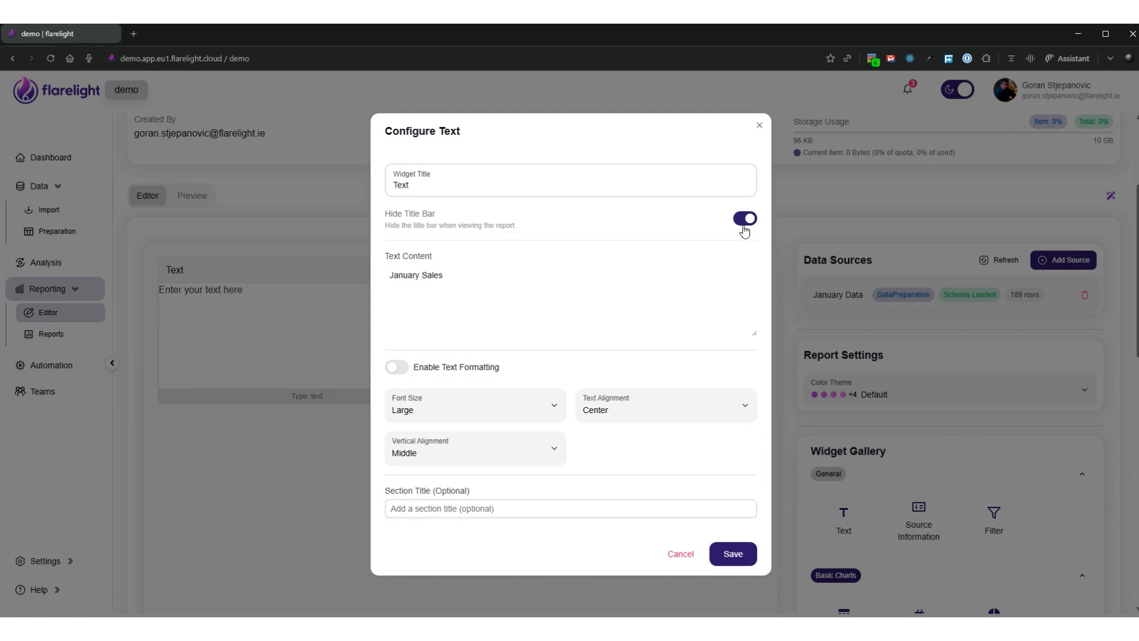
click(742, 556)
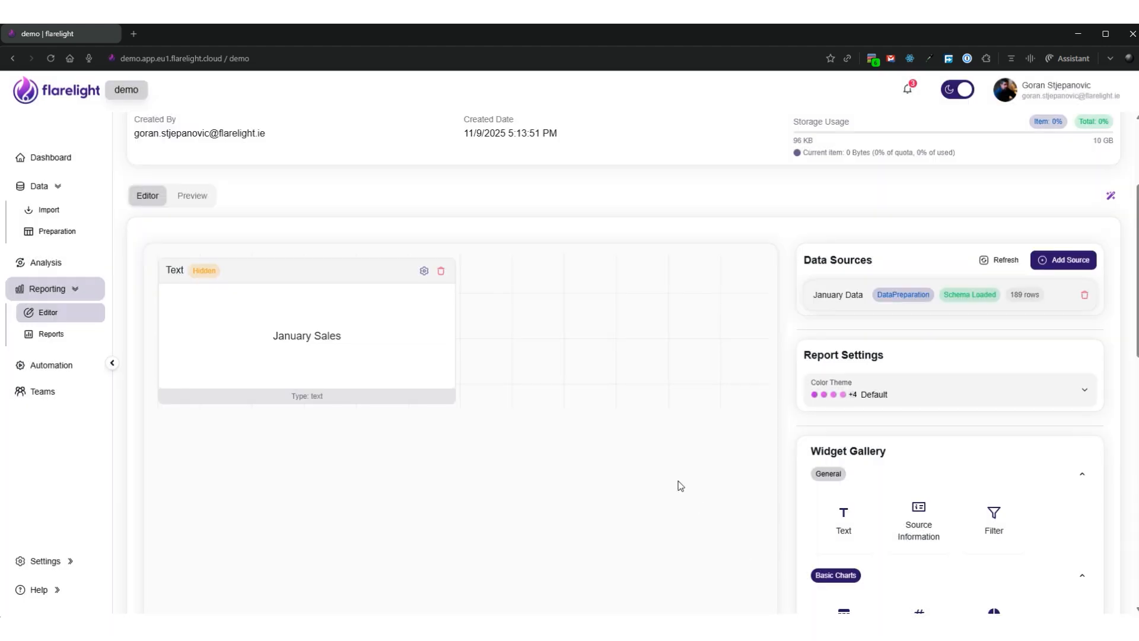
drag(452, 398, 751, 356)
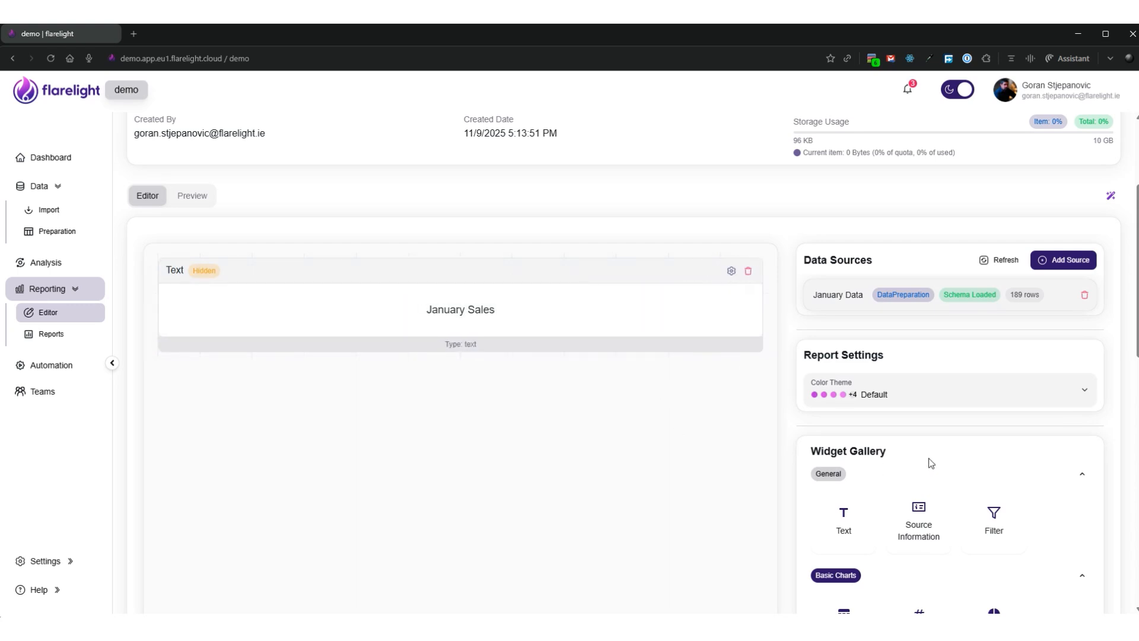
Add a KPI widget below the heading and choose January Data as its data source
scroll(930, 462, down, 1)
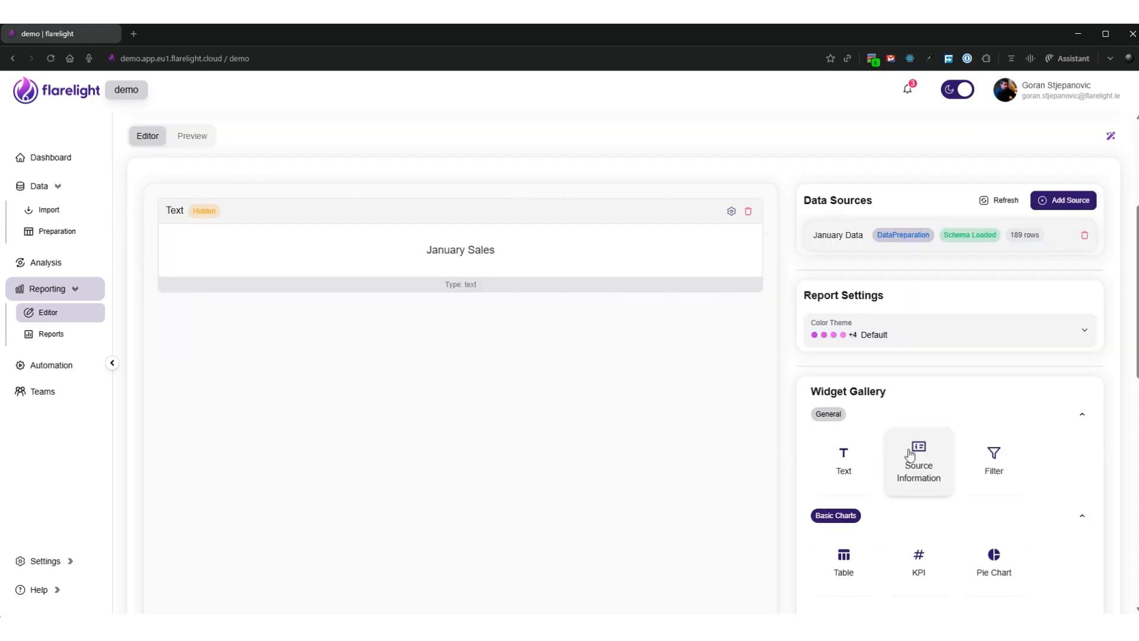
click(926, 566)
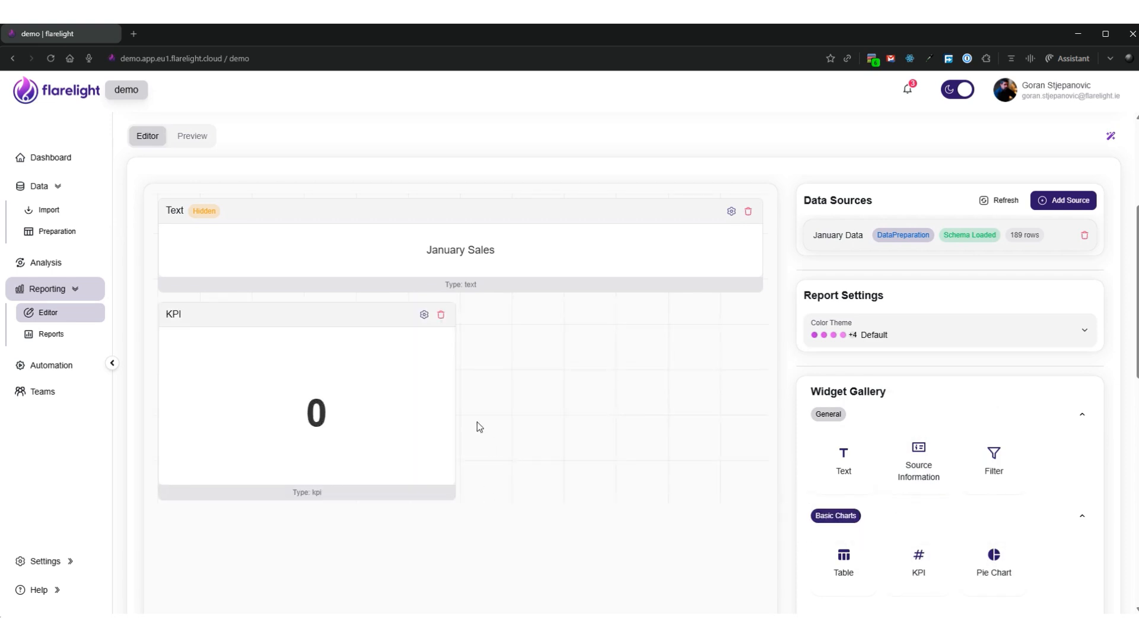
click(424, 315)
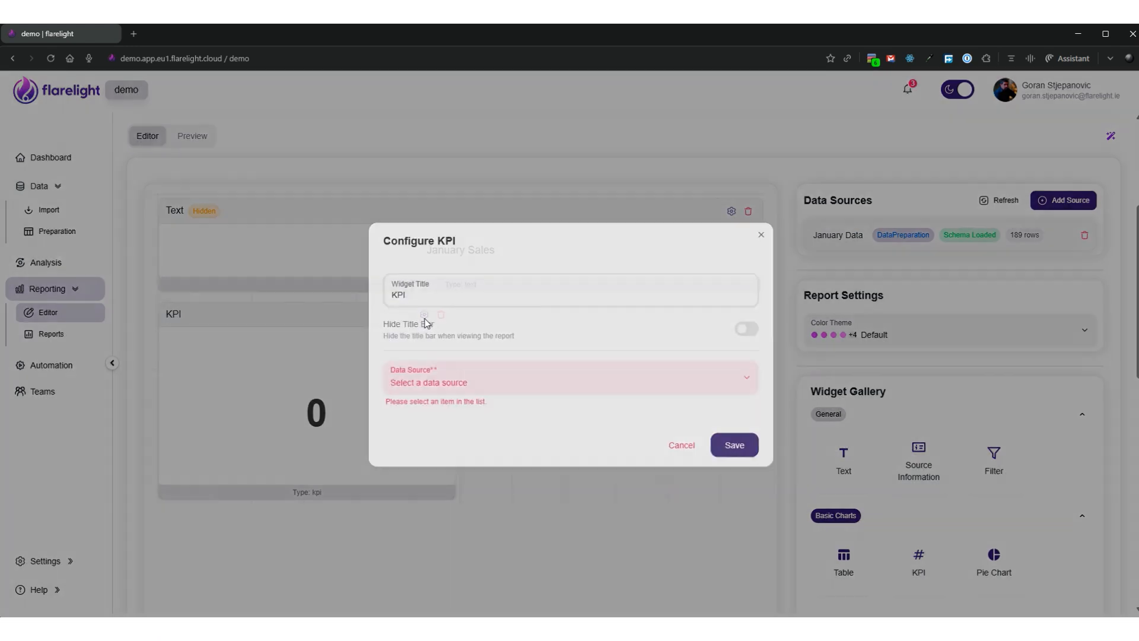
click(495, 379)
click(452, 417)
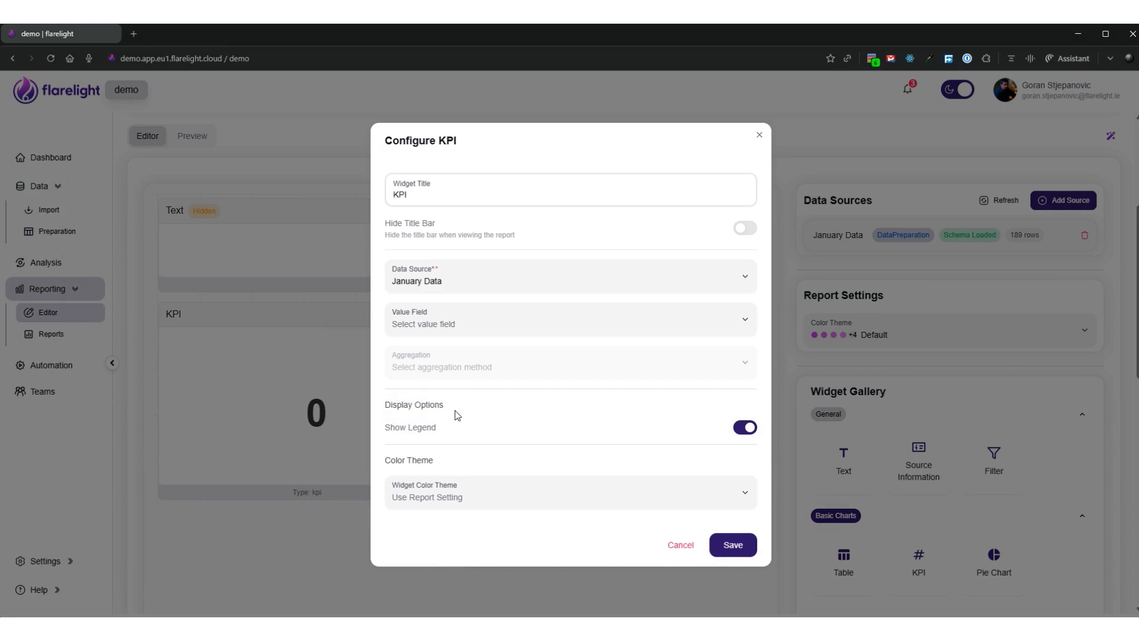
Set the KPI's value field to Revenue with Sum as the aggregation
click(459, 325)
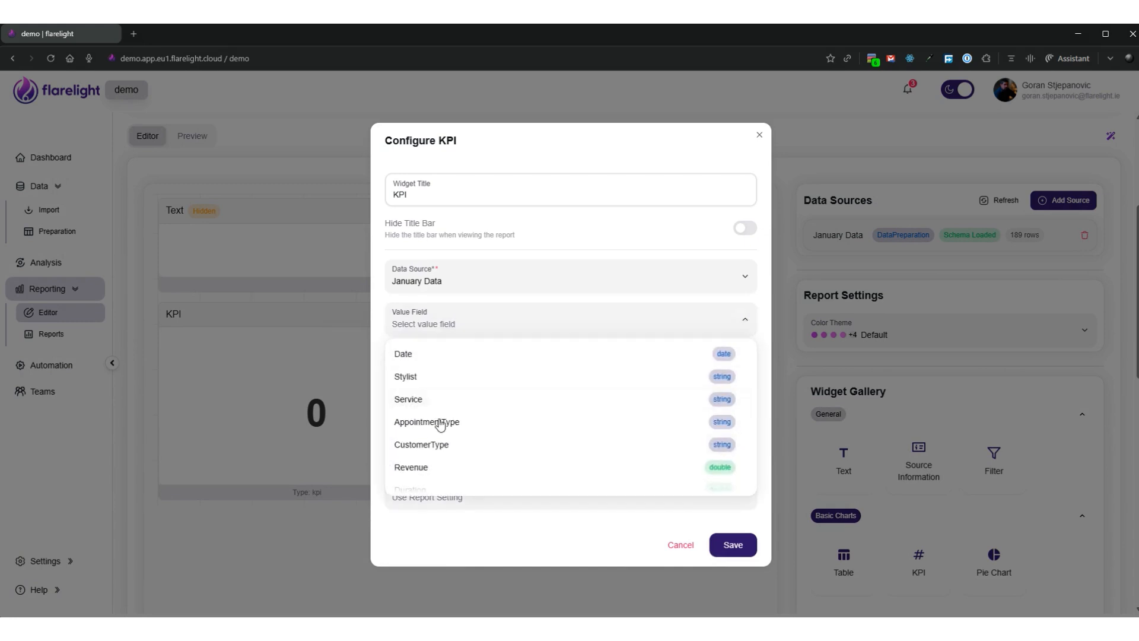
click(420, 468)
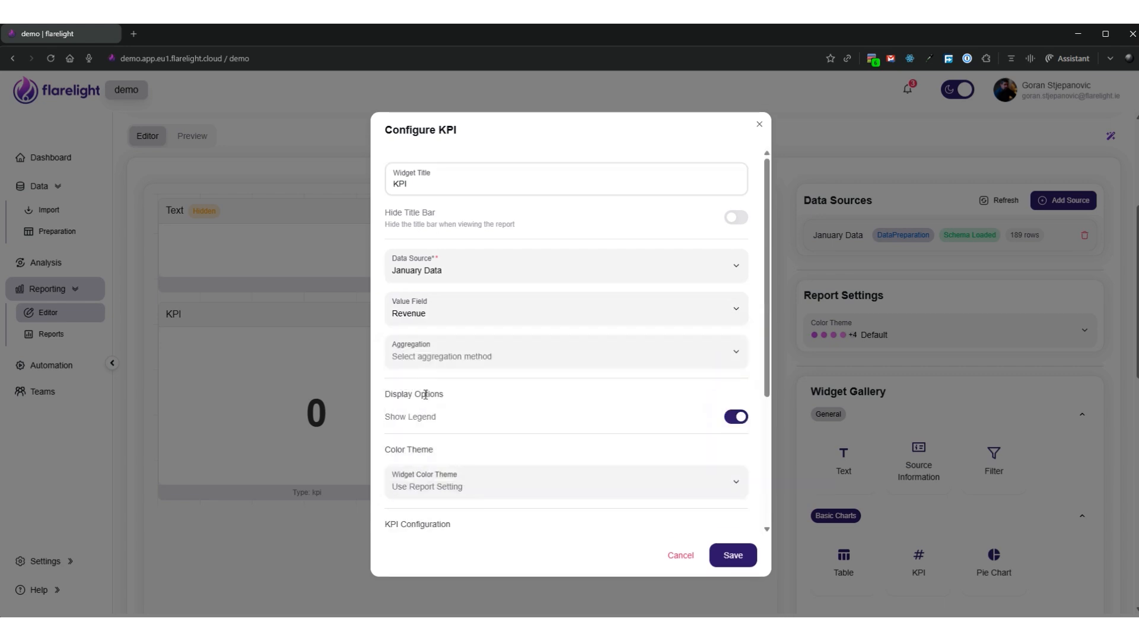
click(478, 356)
click(426, 425)
Set the prefix of the KPI value to "€" in its formatting options
scroll(513, 381, down, 4)
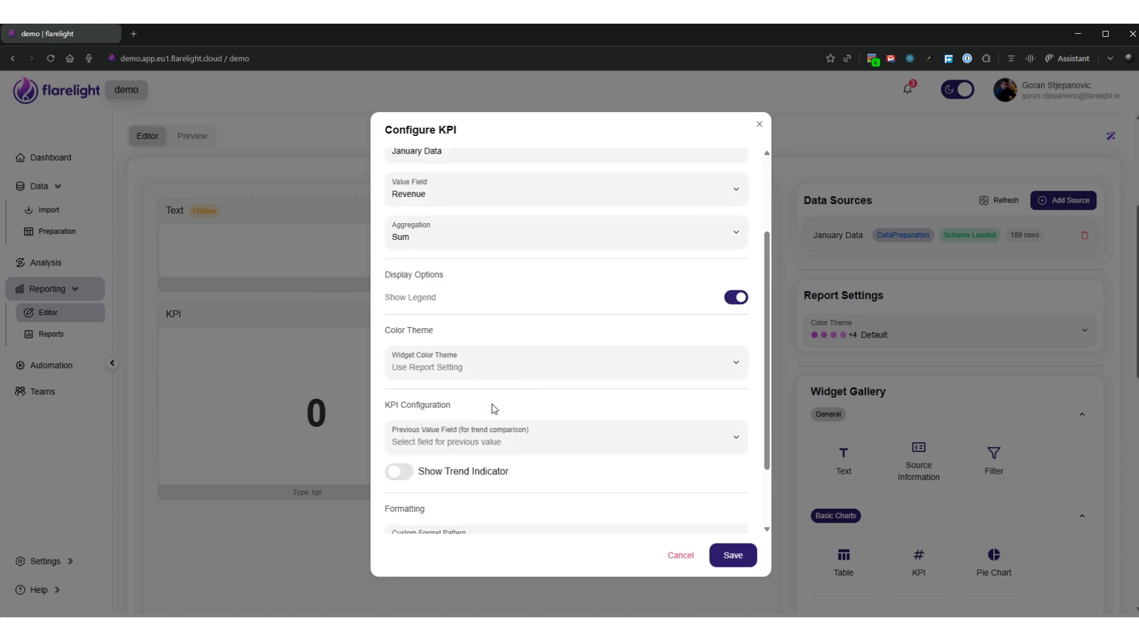
click(430, 508)
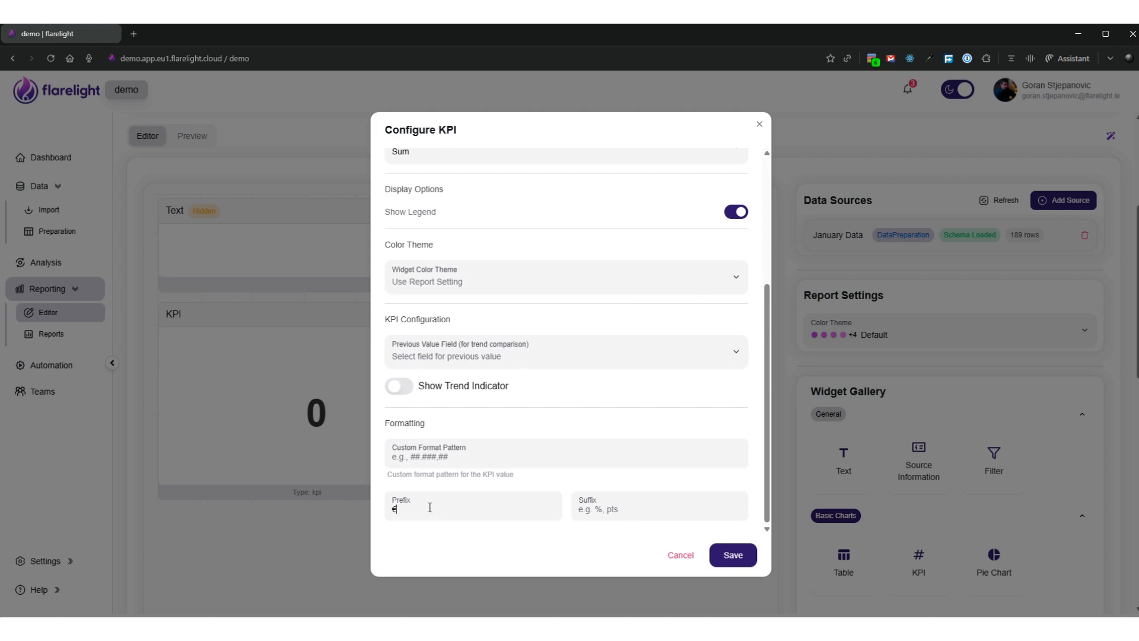
scroll(542, 346, up, 4)
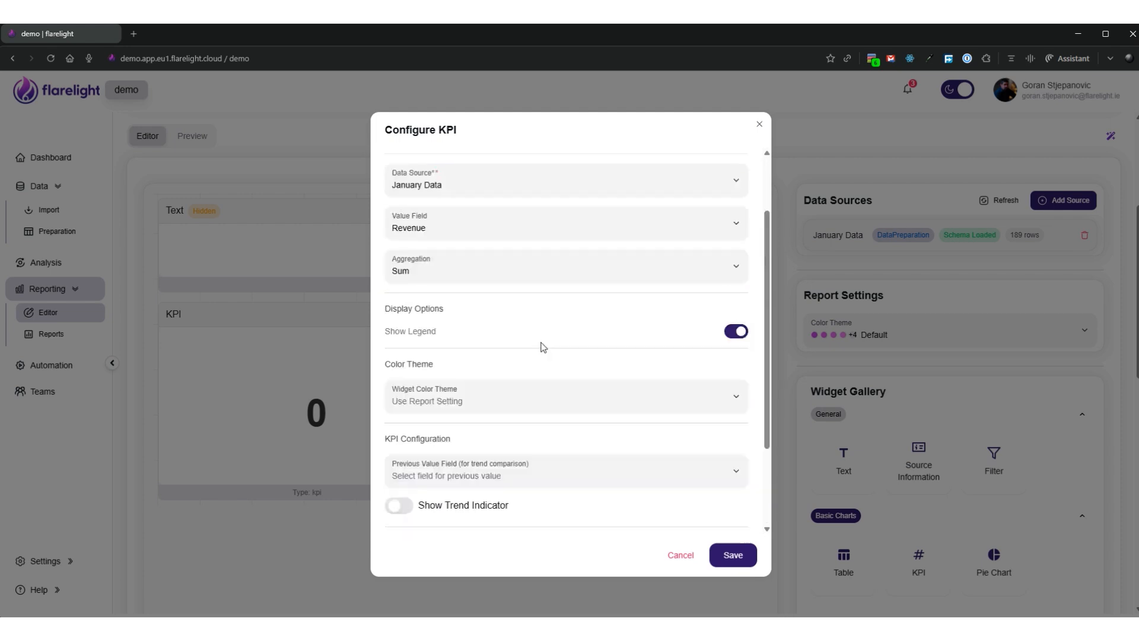
Title the KPI widget "Total Revenue", save its configuration, and shrink its height on the canvas
click(420, 185)
drag(420, 184, 380, 185)
text(T)
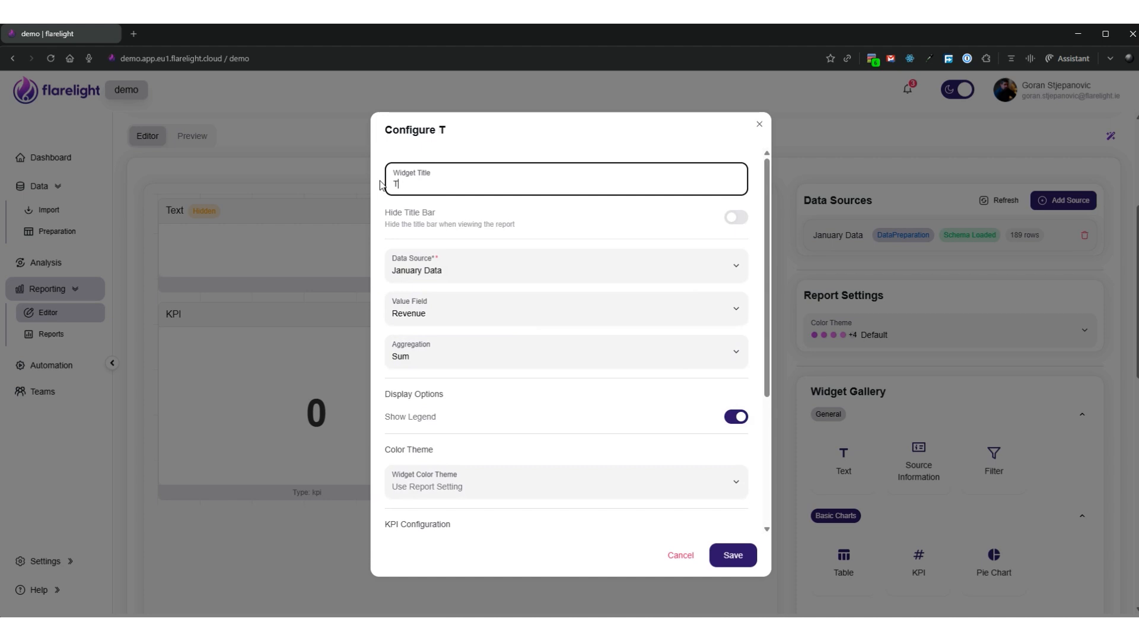
text(otal Revenue)
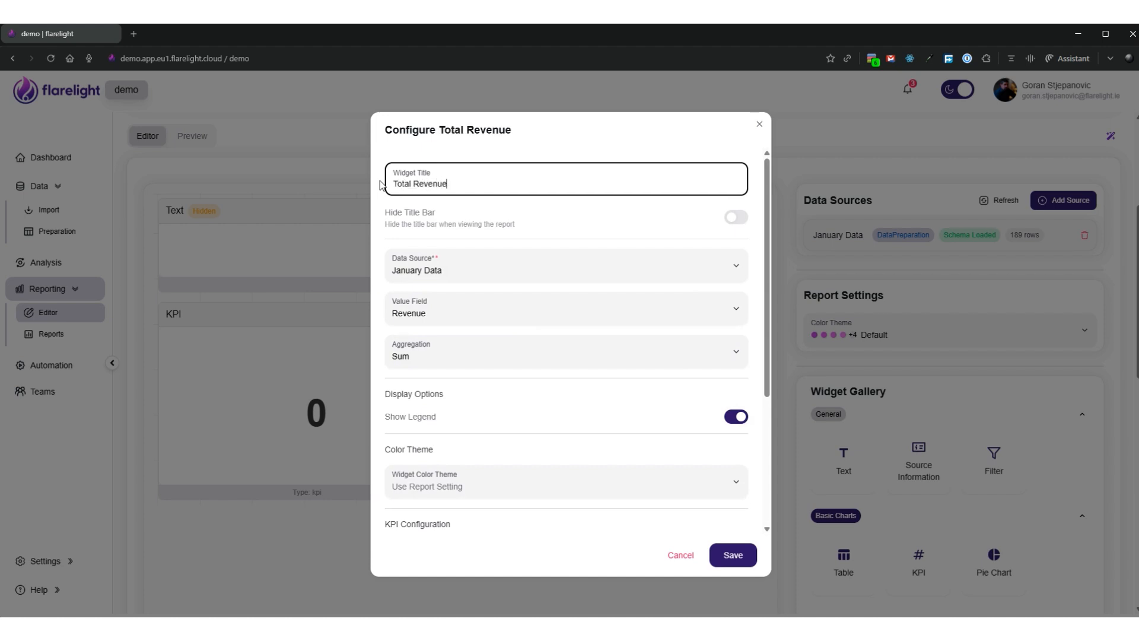
click(740, 560)
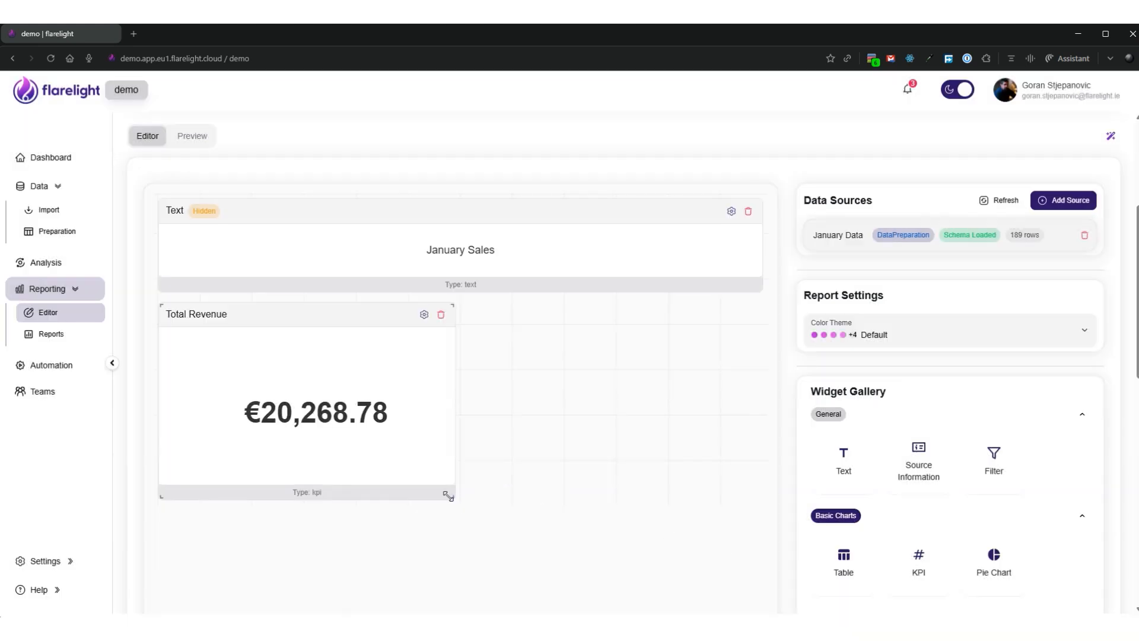
drag(448, 494, 449, 396)
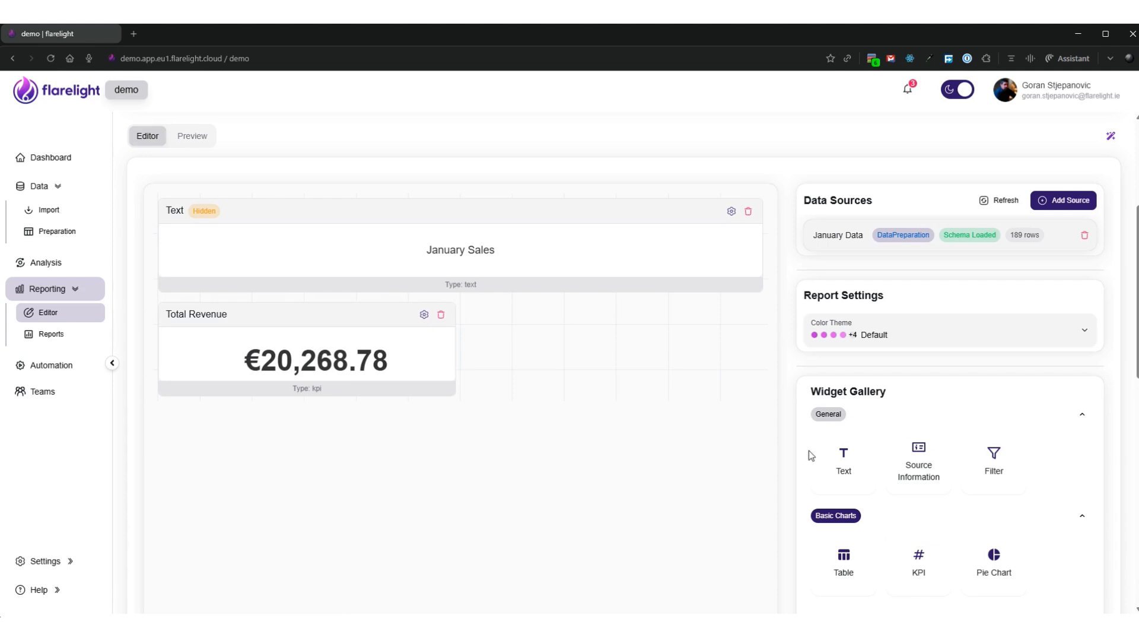
Add a Pie Chart widget below the KPI and choose January Data as its data source
click(1003, 565)
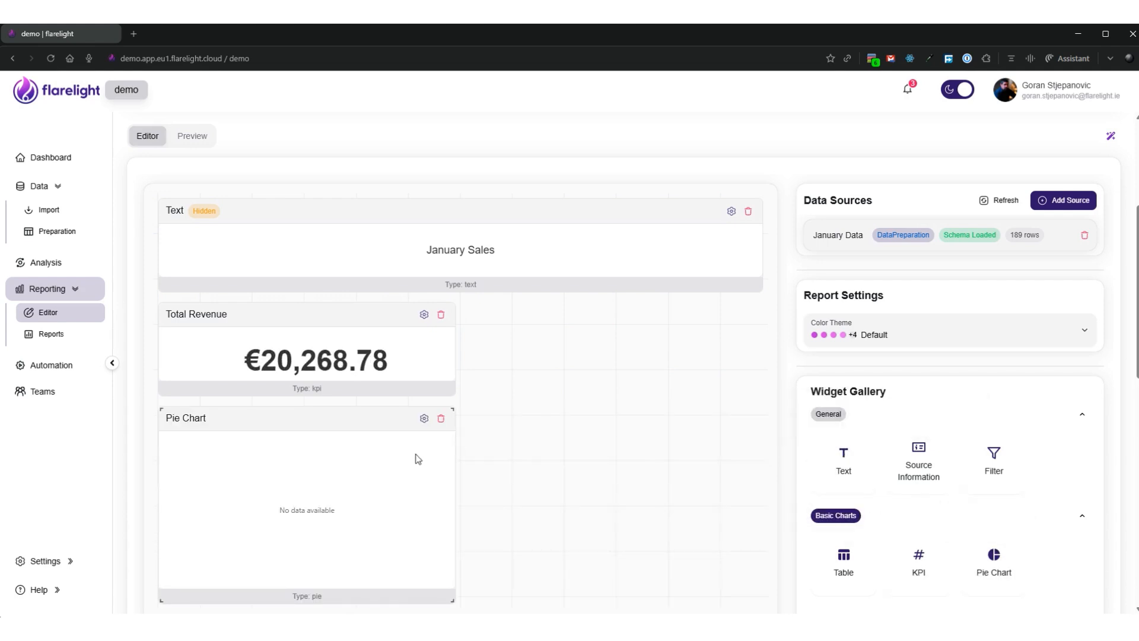
click(424, 418)
click(461, 382)
click(464, 422)
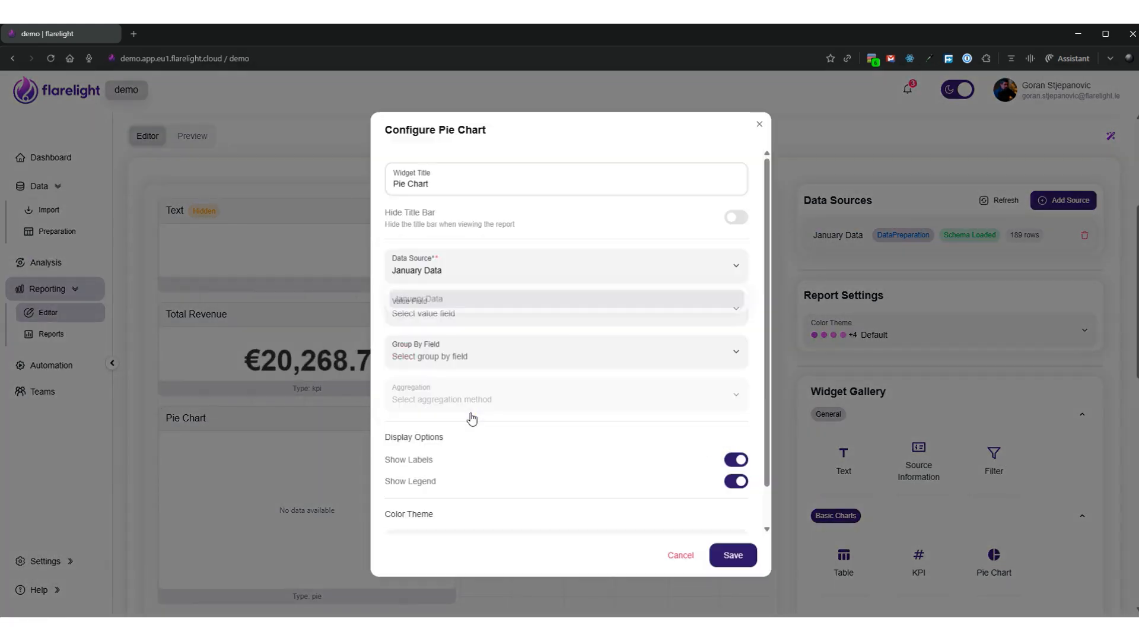
Set the pie chart's value field to Revenue, grouped by Service, with Sum as the aggregation
click(456, 311)
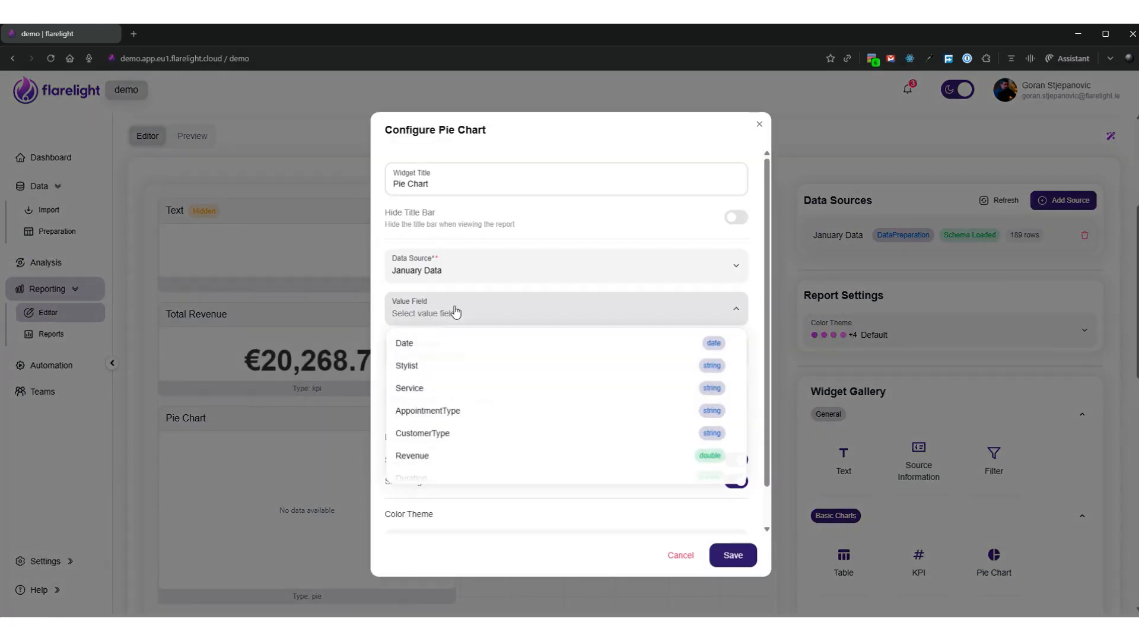
click(425, 458)
click(487, 358)
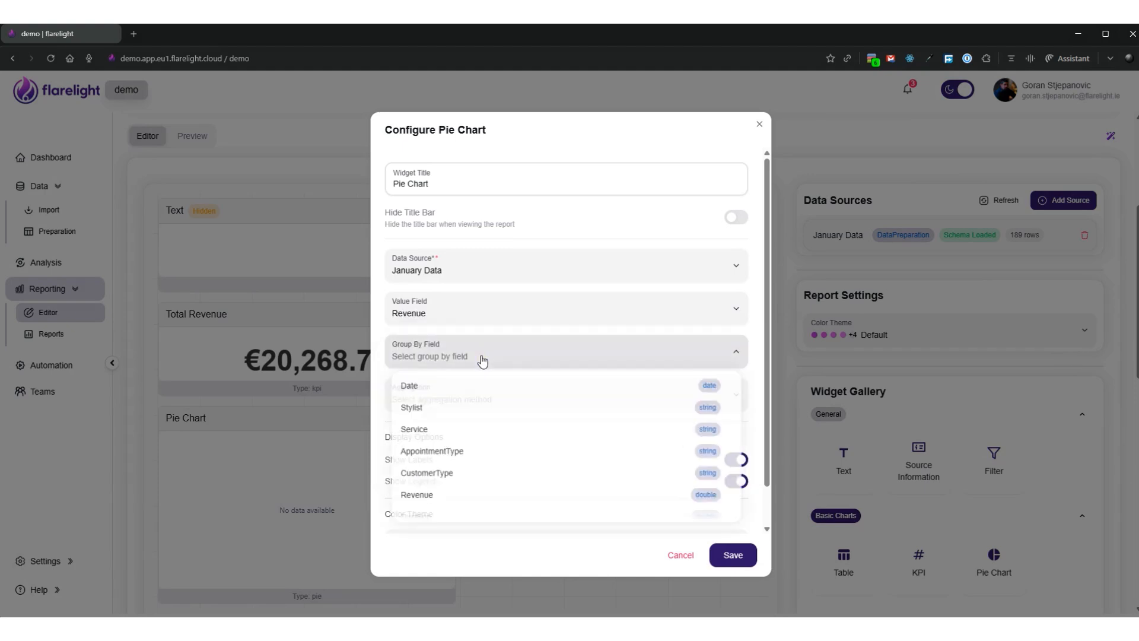
click(439, 435)
click(453, 406)
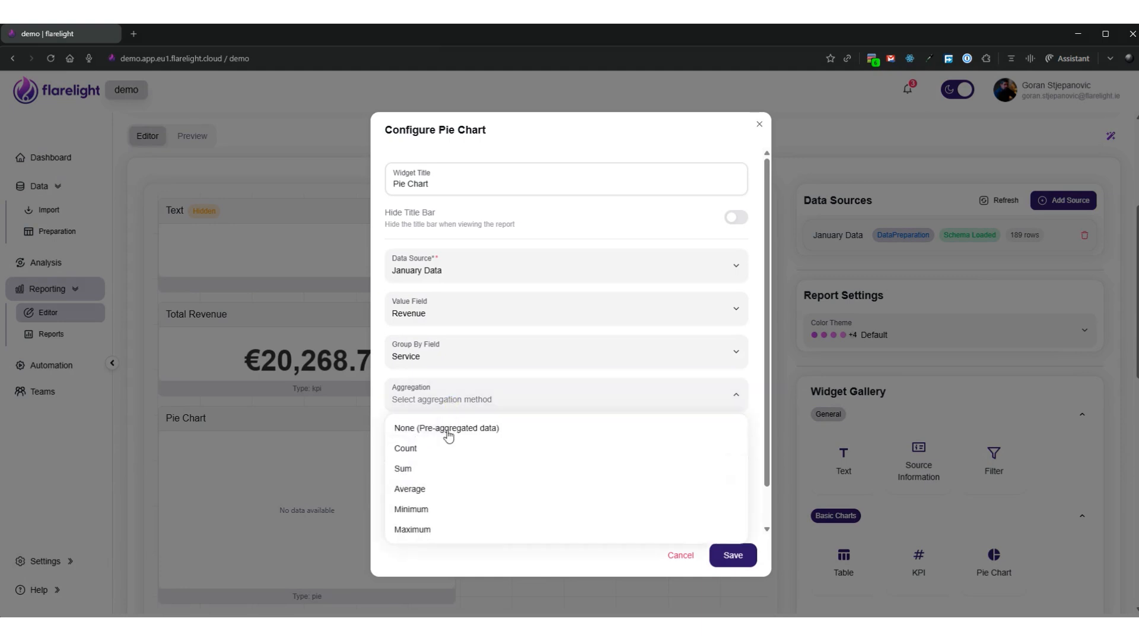
click(430, 468)
Title the pie chart widget "Revenue by Service" and save its configuration
drag(450, 186, 354, 178)
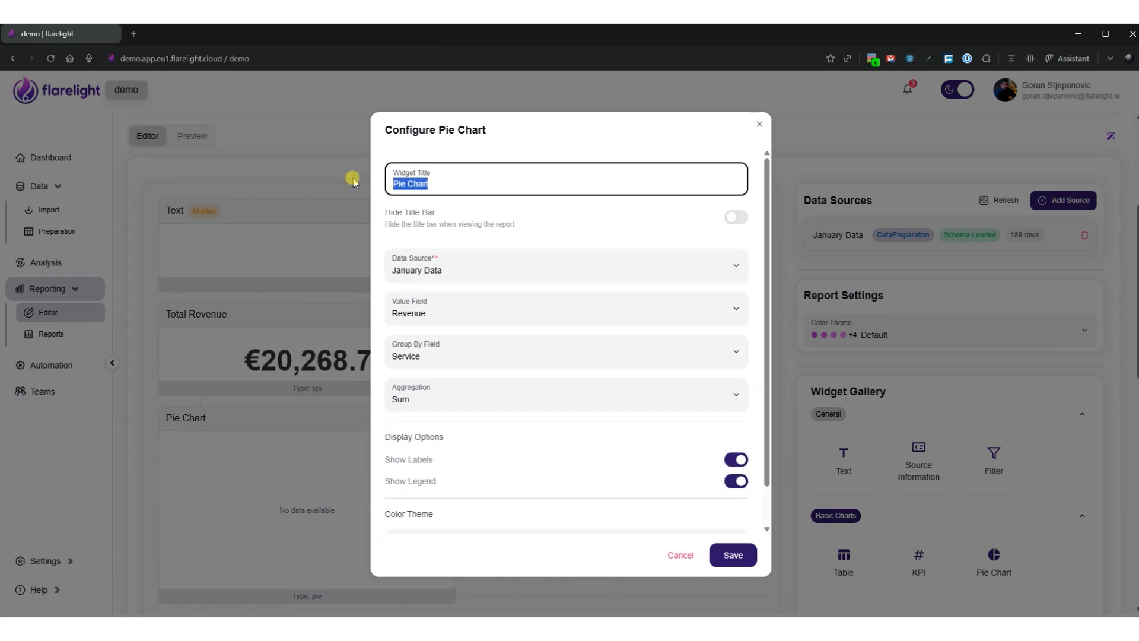
text(Revenue)
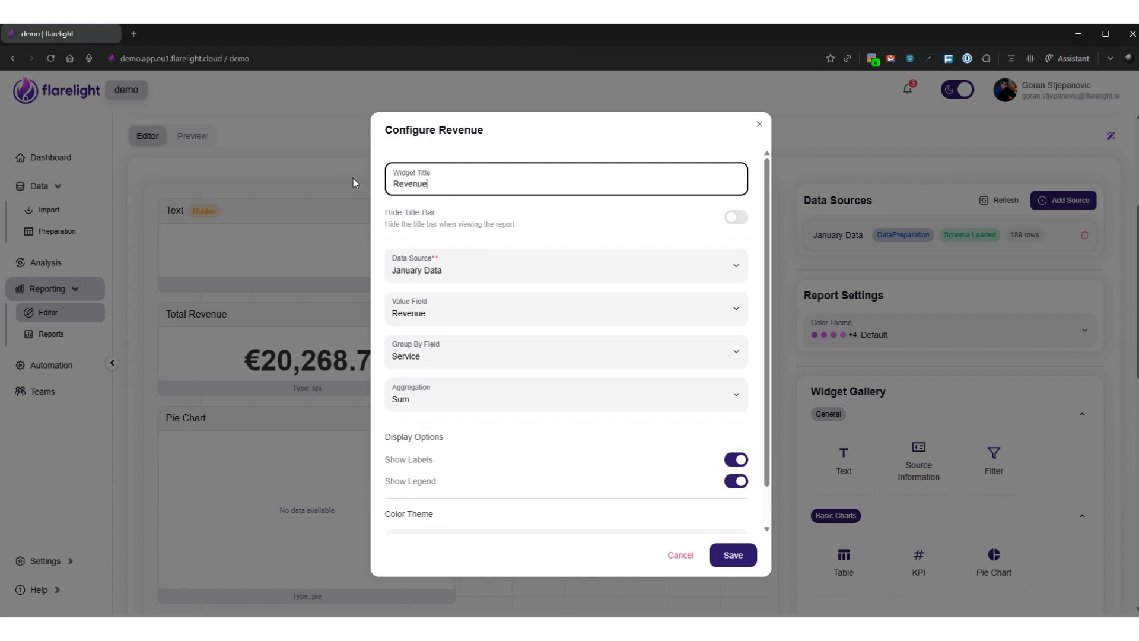
text( by Service)
click(733, 556)
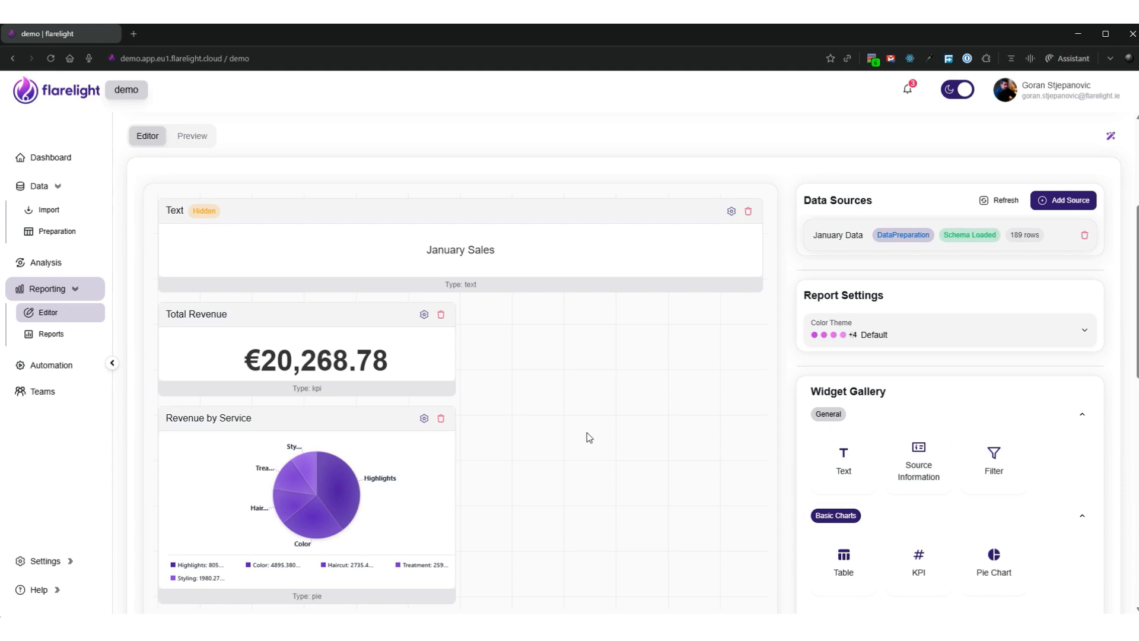
Set the report's color theme to Rainbow and save the report changes
click(908, 339)
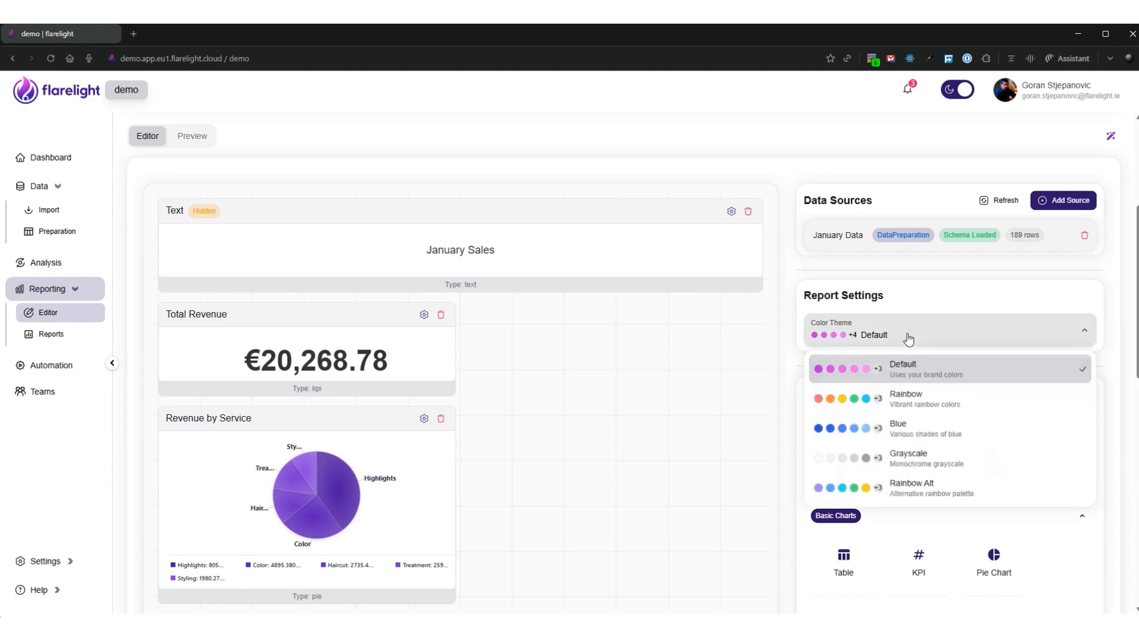
click(920, 405)
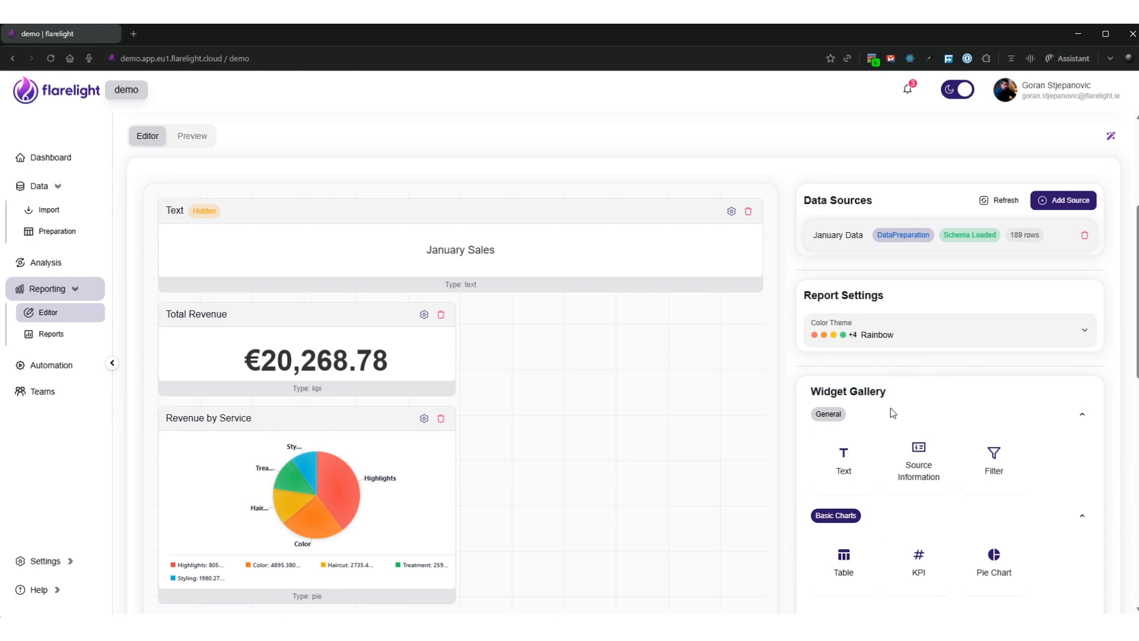
scroll(376, 303, up, 3)
scroll(261, 234, up, 1)
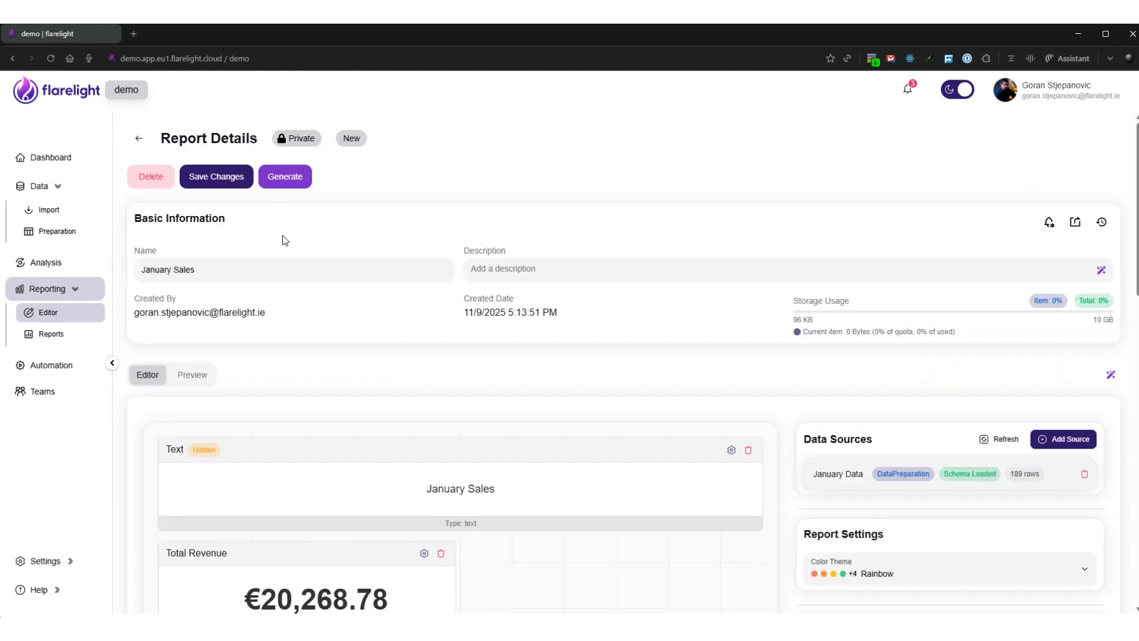
click(219, 176)
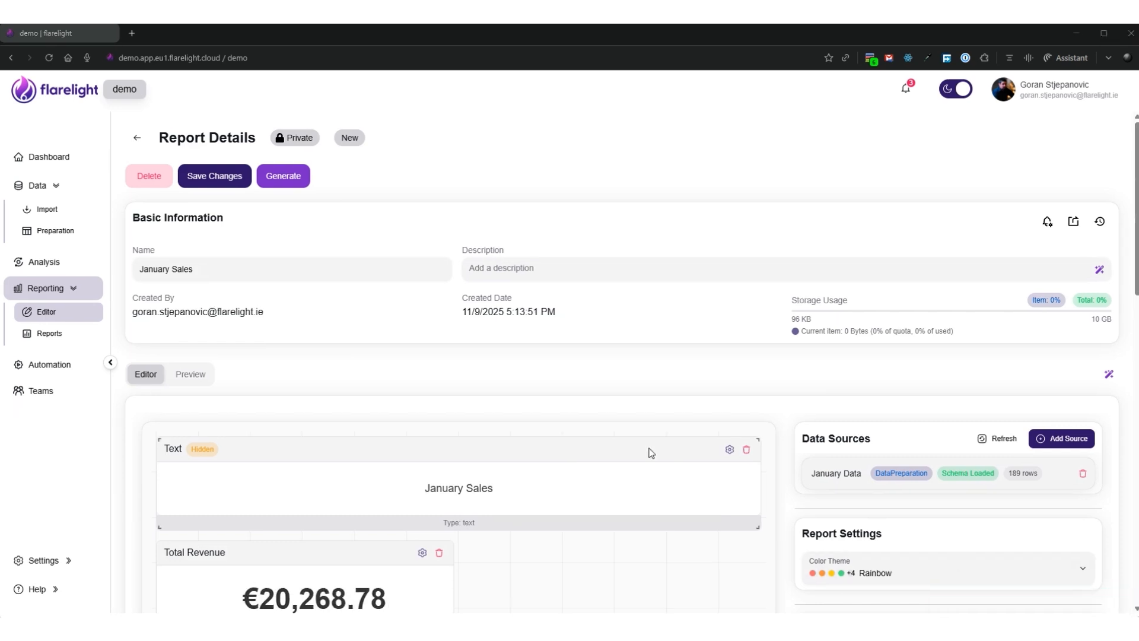
Create a new analysis named "January Summary" with Descriptive Statistics from Summary Statistics as its type
click(47, 262)
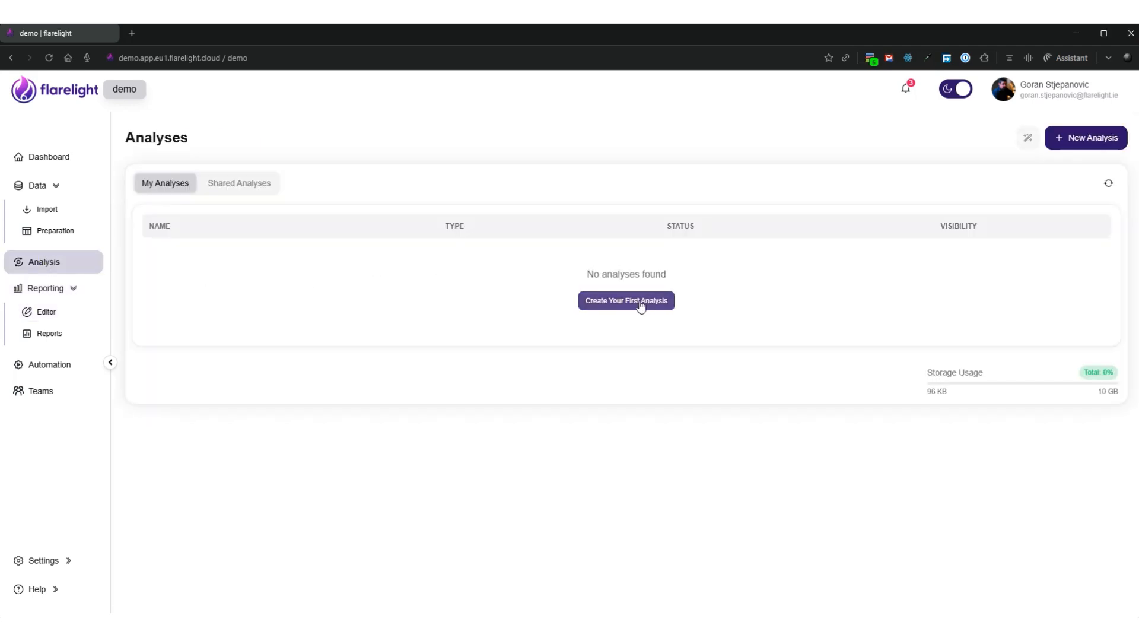
click(641, 303)
drag(265, 270, 136, 266)
text(January Summary)
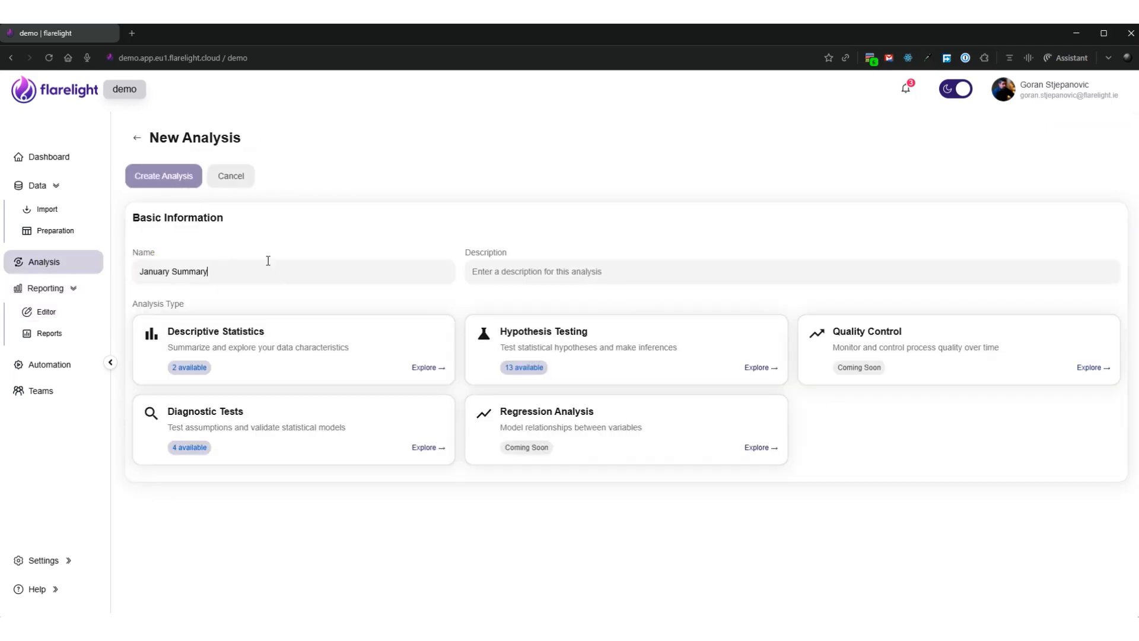
click(273, 350)
click(446, 329)
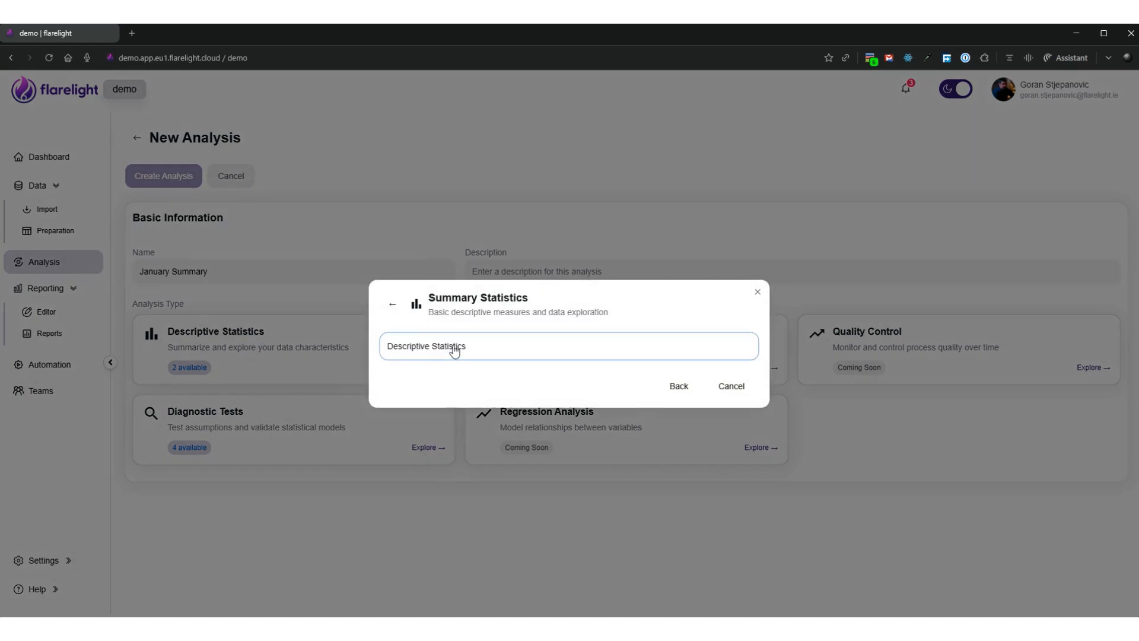
click(453, 347)
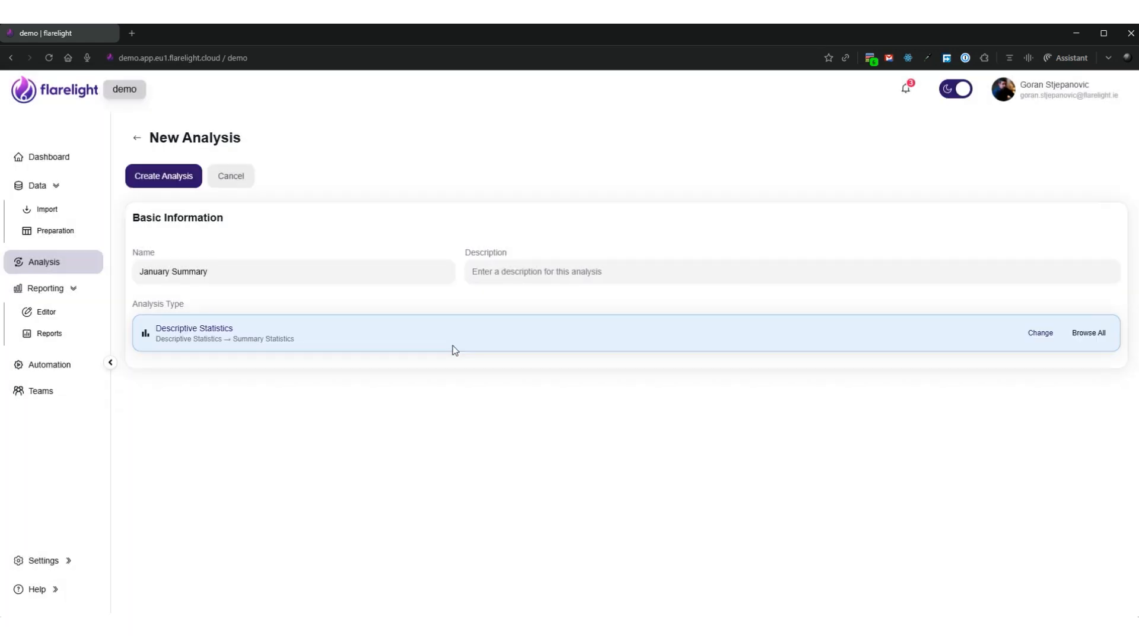
click(167, 179)
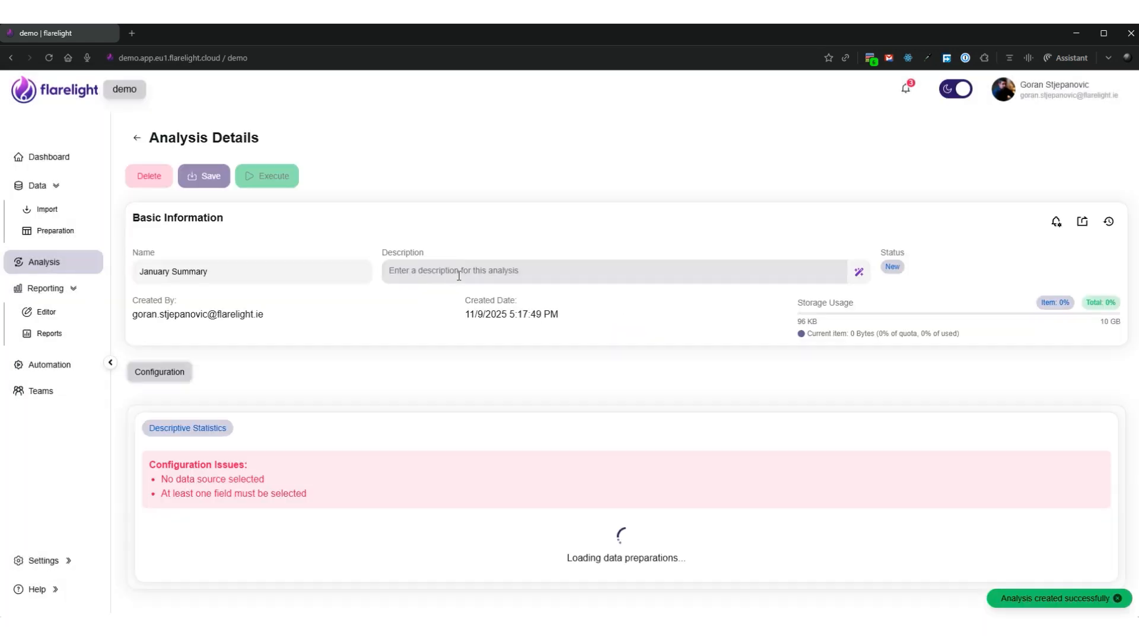
Use January Data as the analysis source, include the Revenue and Duration fields, and execute the analysis
click(344, 551)
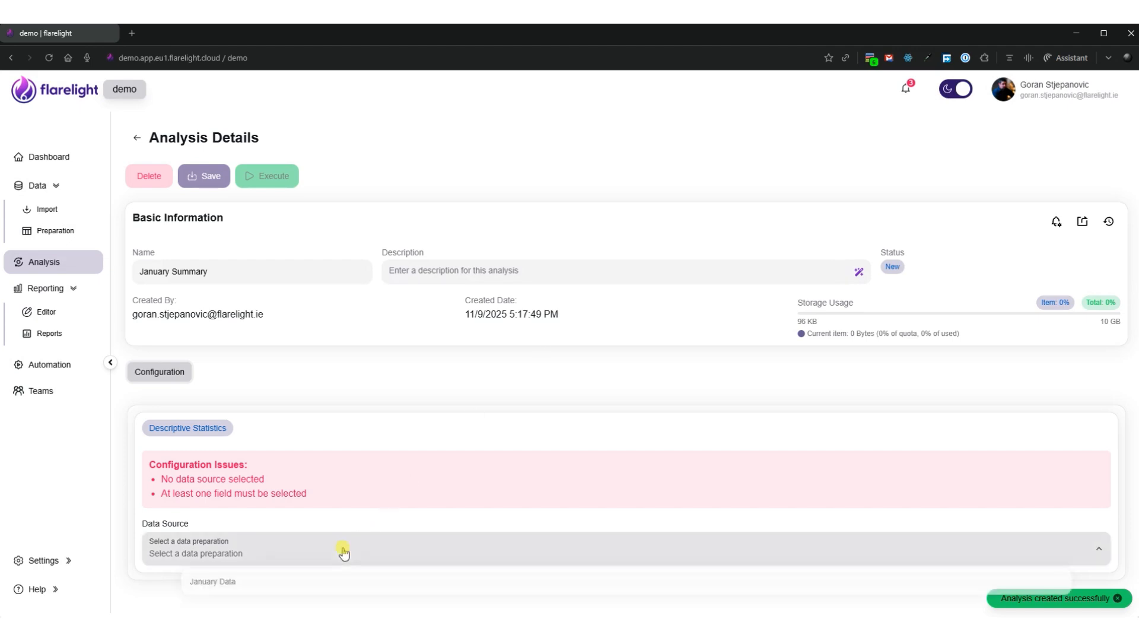
click(307, 584)
scroll(321, 473, down, 2)
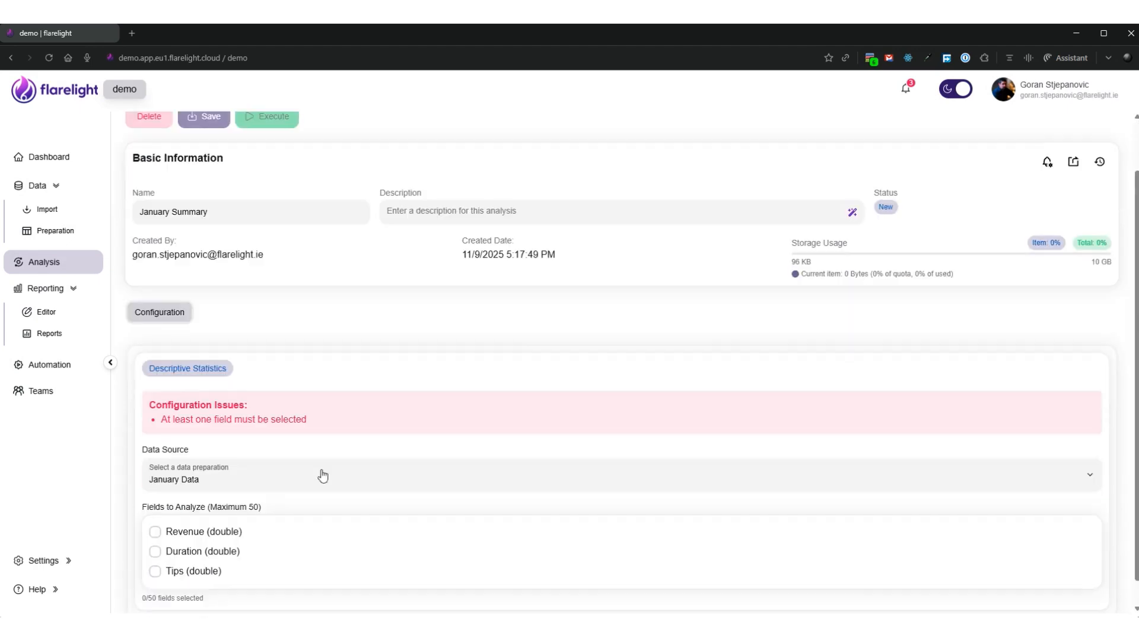
click(153, 513)
click(154, 526)
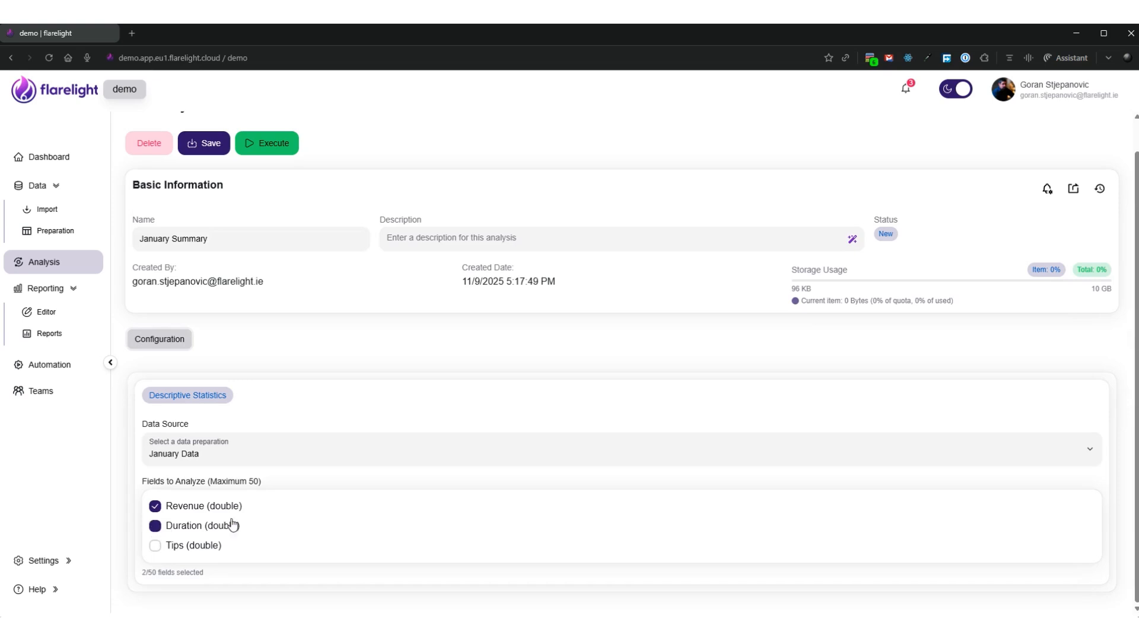
click(275, 144)
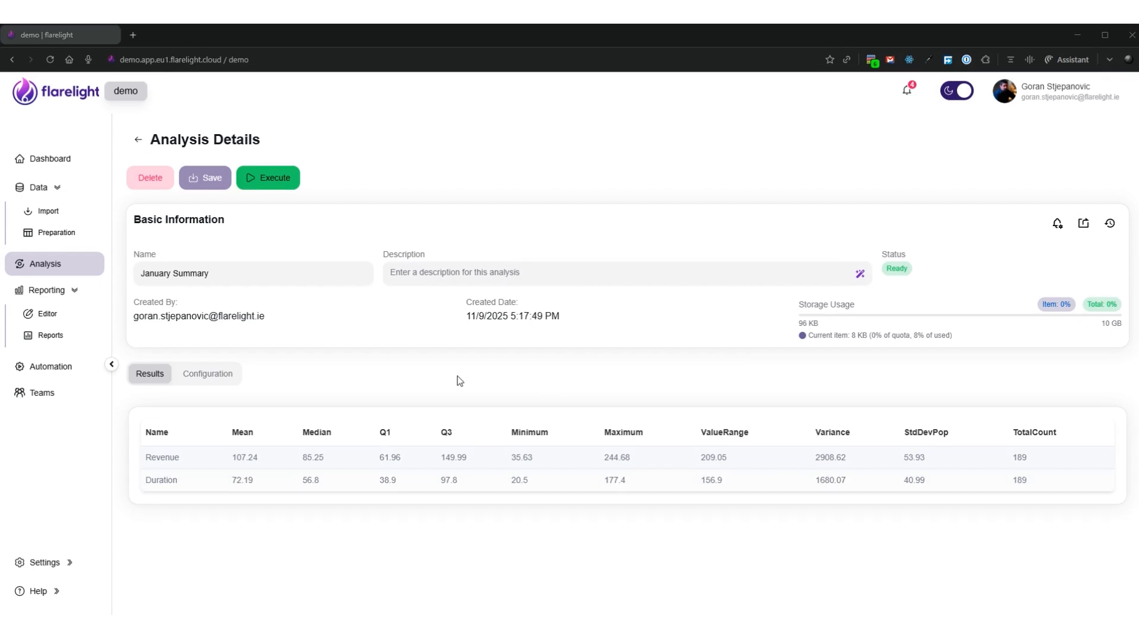
Reopen the January Sales report in the report editor and add the January Summary analysis as a data source
click(72, 323)
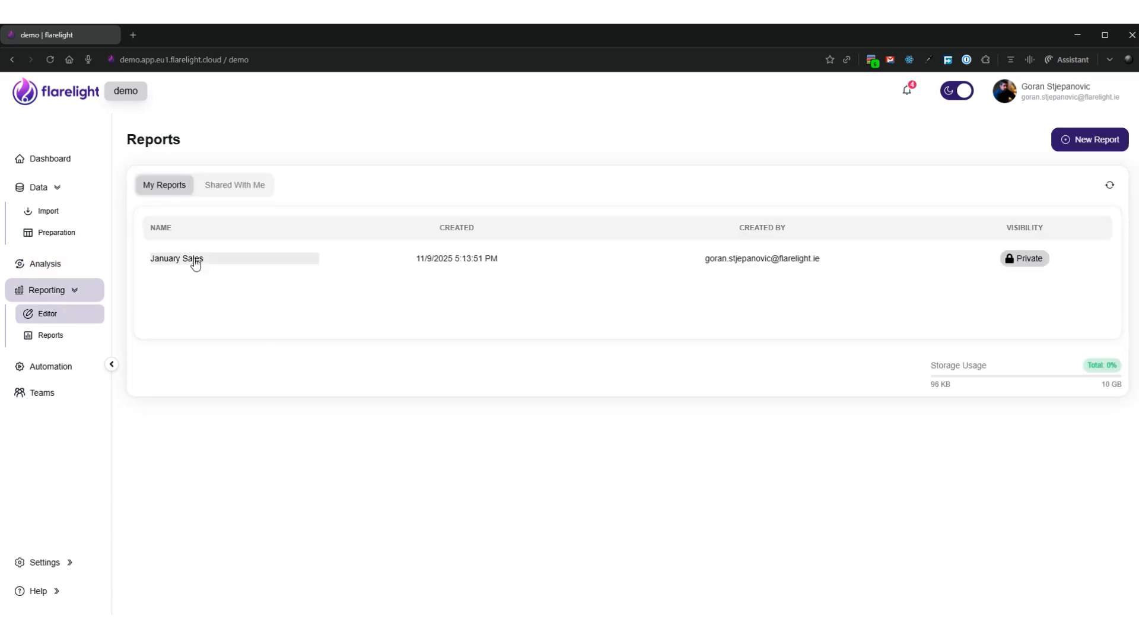
click(191, 262)
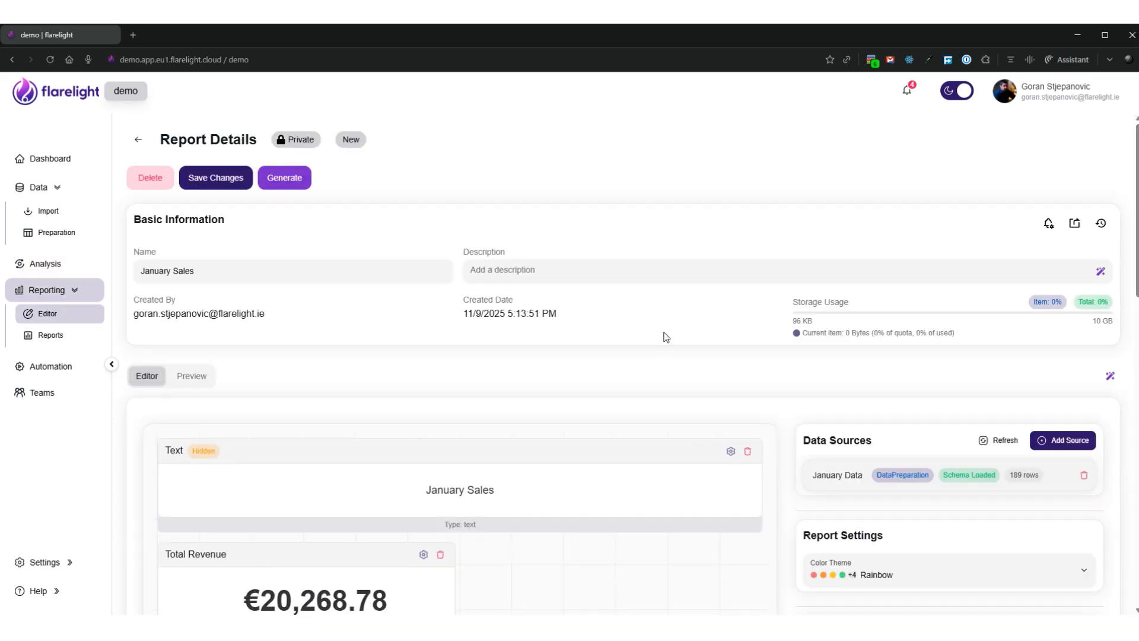
click(1068, 442)
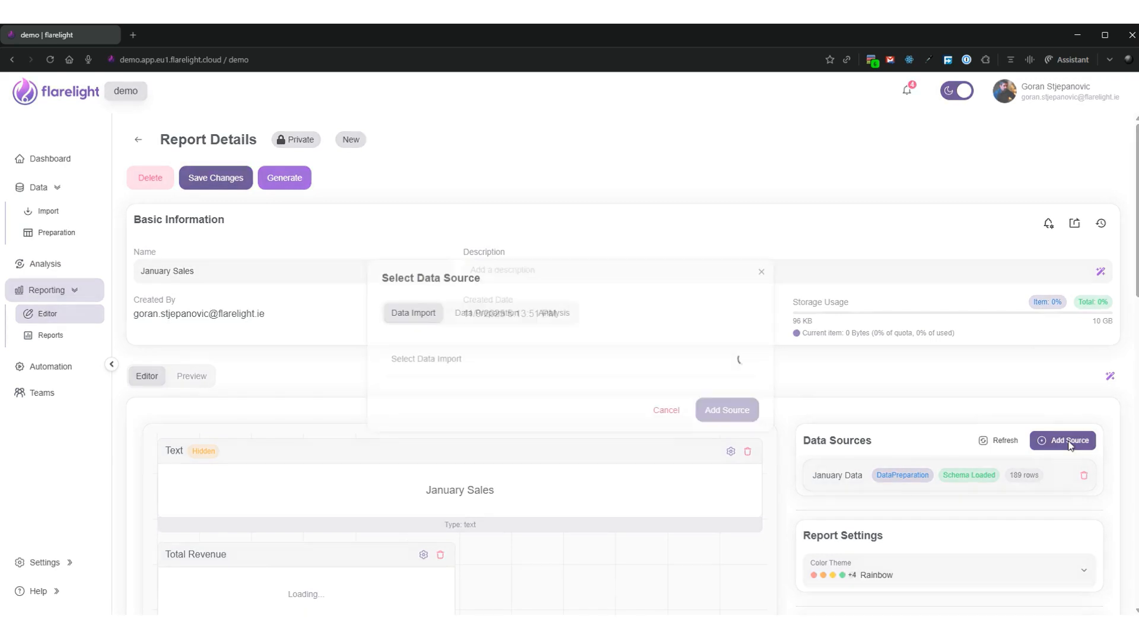
click(554, 313)
click(468, 358)
click(460, 394)
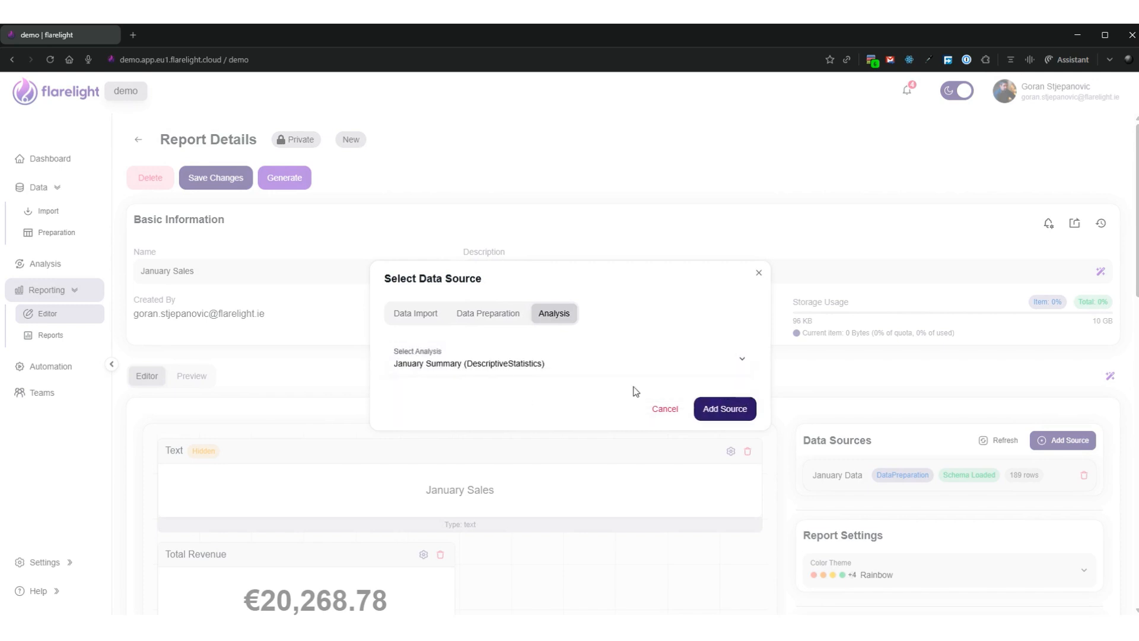
click(736, 409)
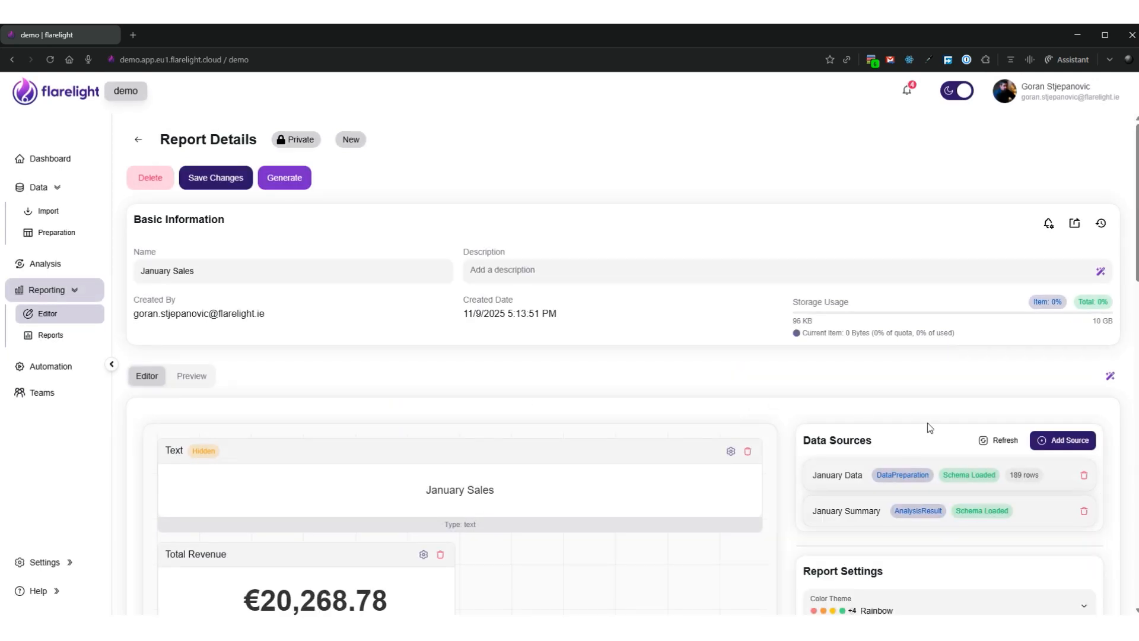
Add a Descriptive Analysis widget to the report and select January Summary as its analysis
scroll(932, 426, down, 10)
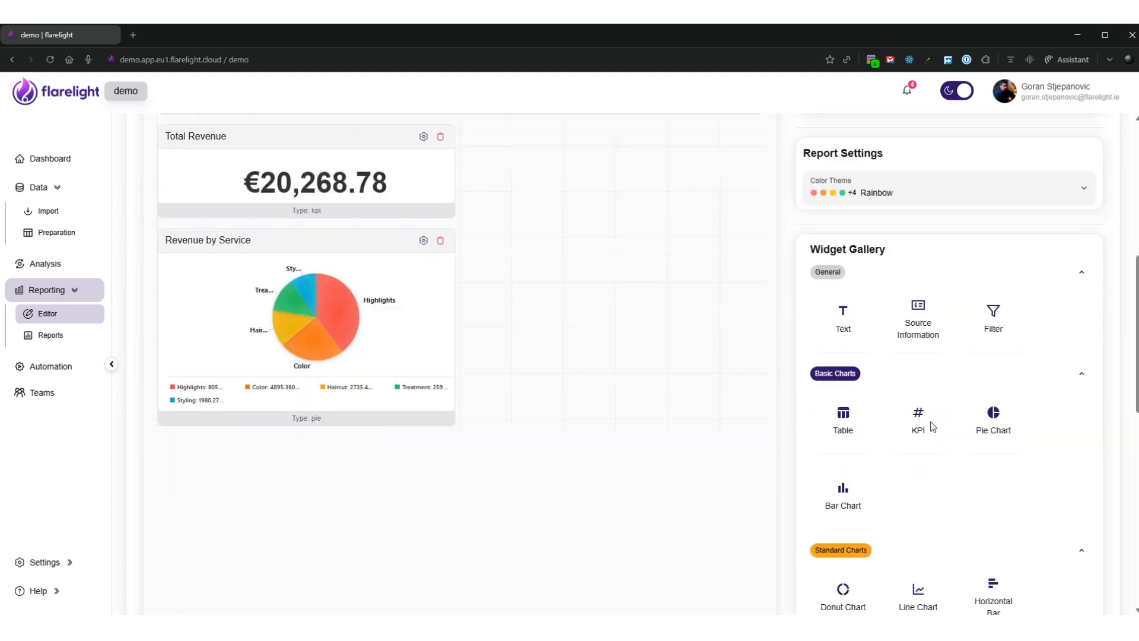
scroll(955, 416, down, 6)
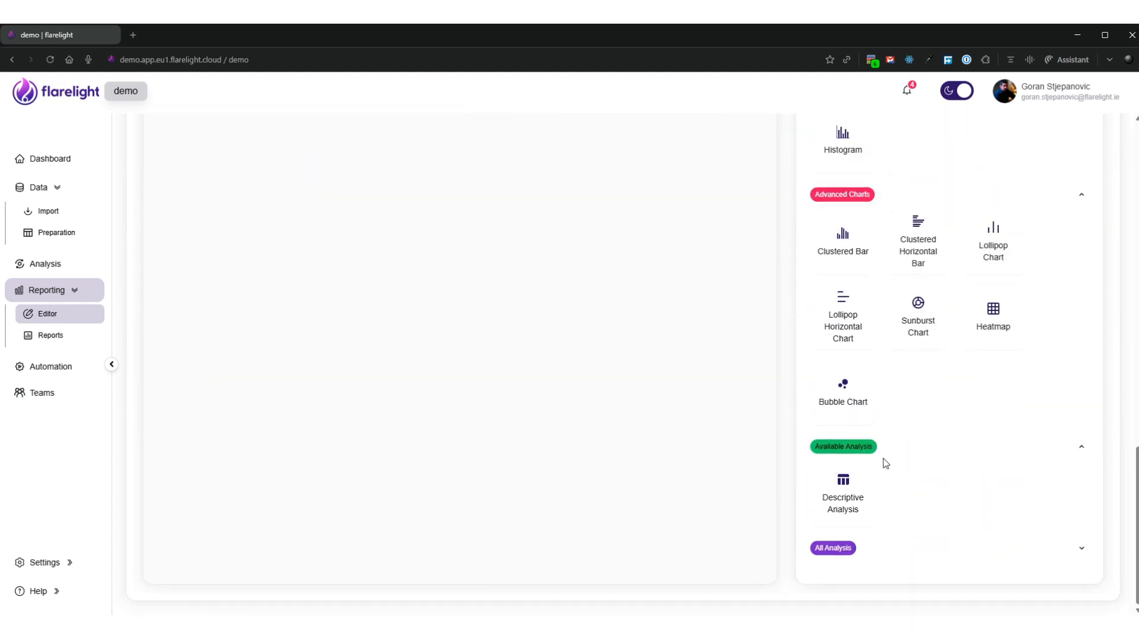
click(858, 494)
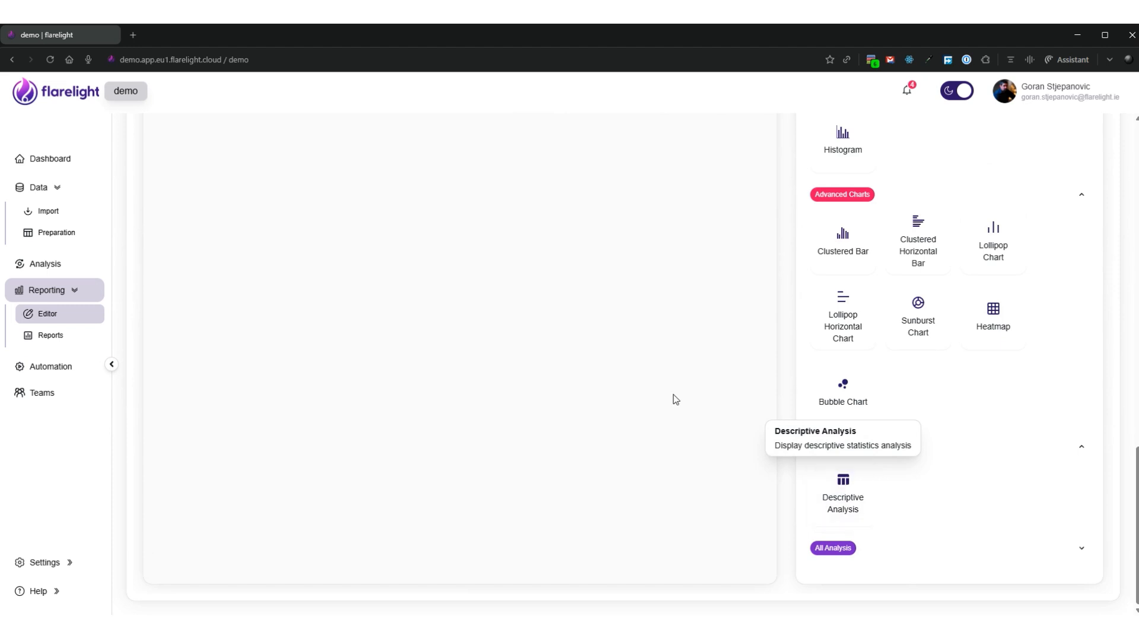
scroll(605, 374, up, 6)
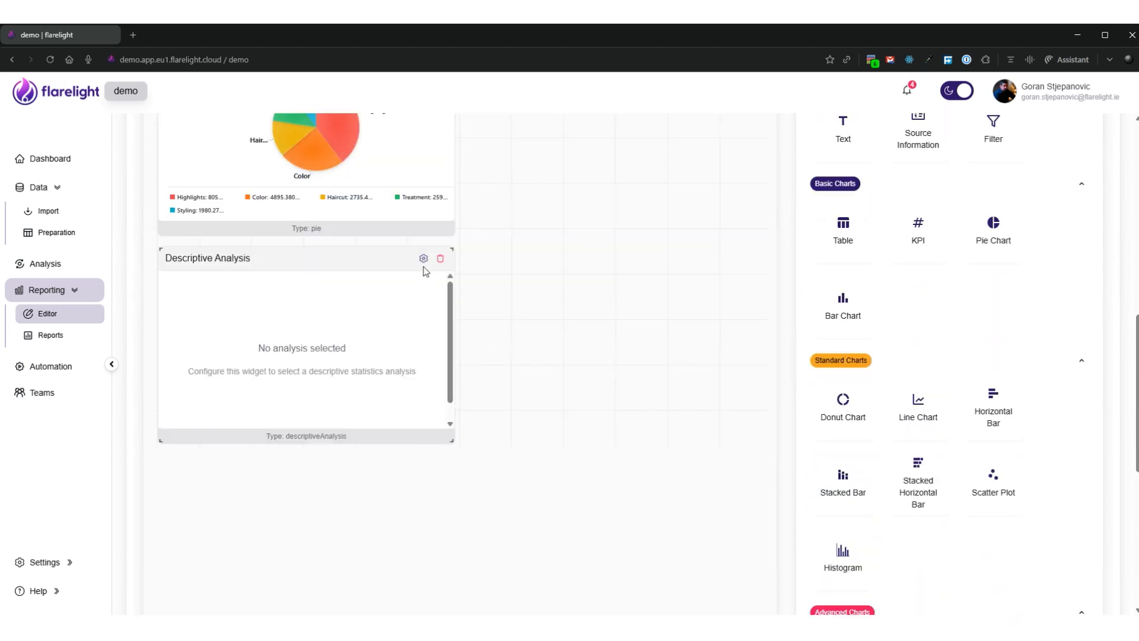
click(424, 259)
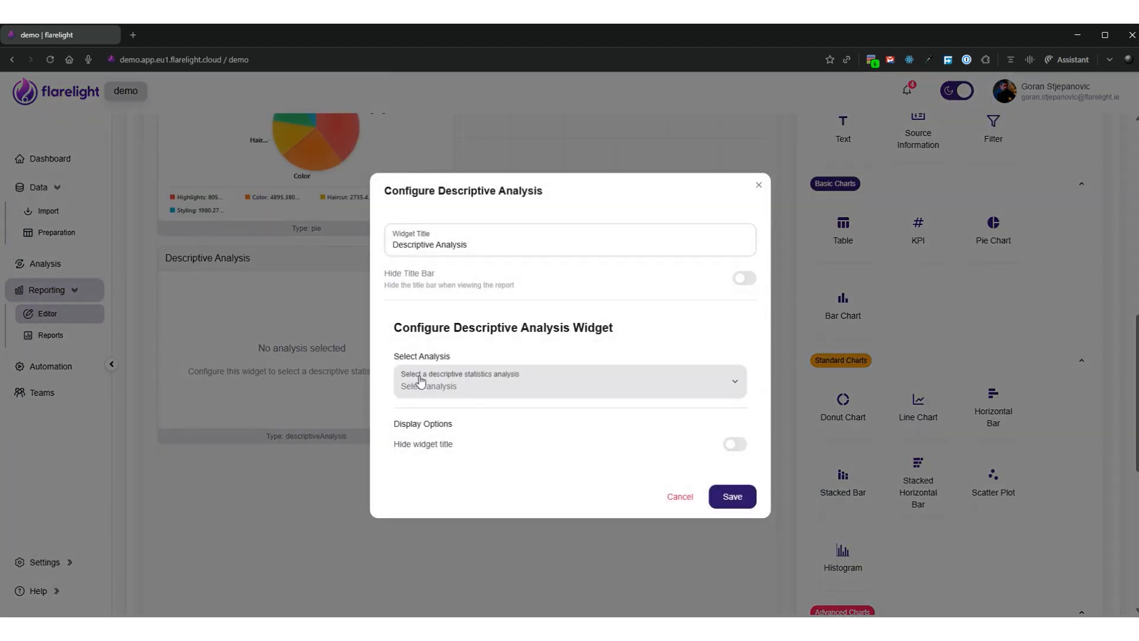
click(534, 382)
click(454, 414)
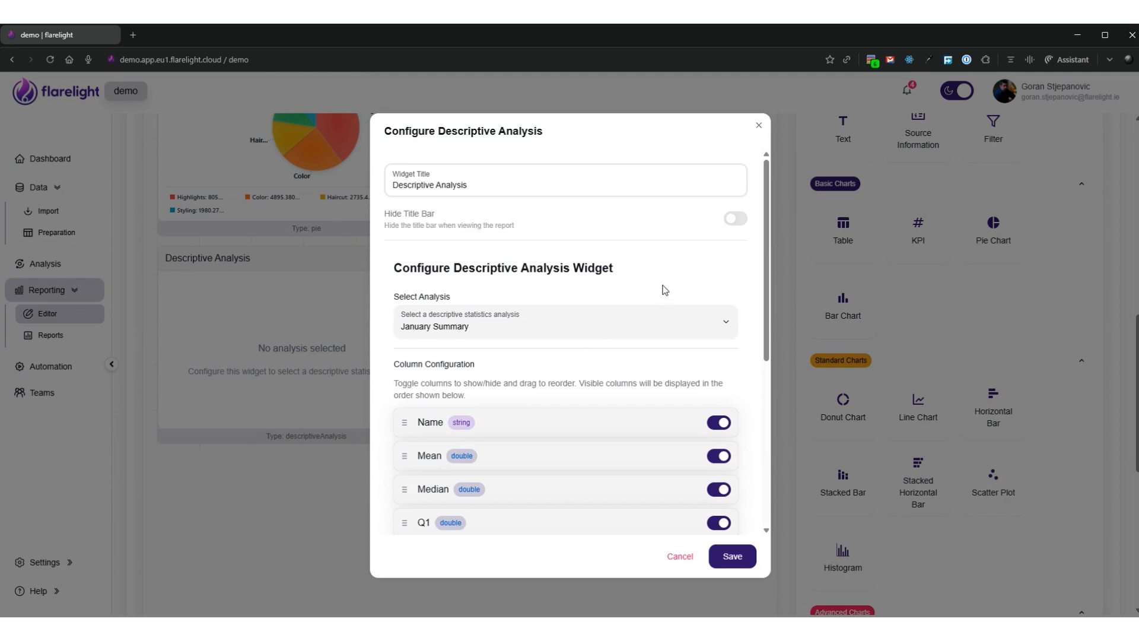
Hide the Q1, Q3, ValueRange, Variance, StdDevPop and TotalCount columns in the descriptive analysis widget
scroll(660, 291, down, 4)
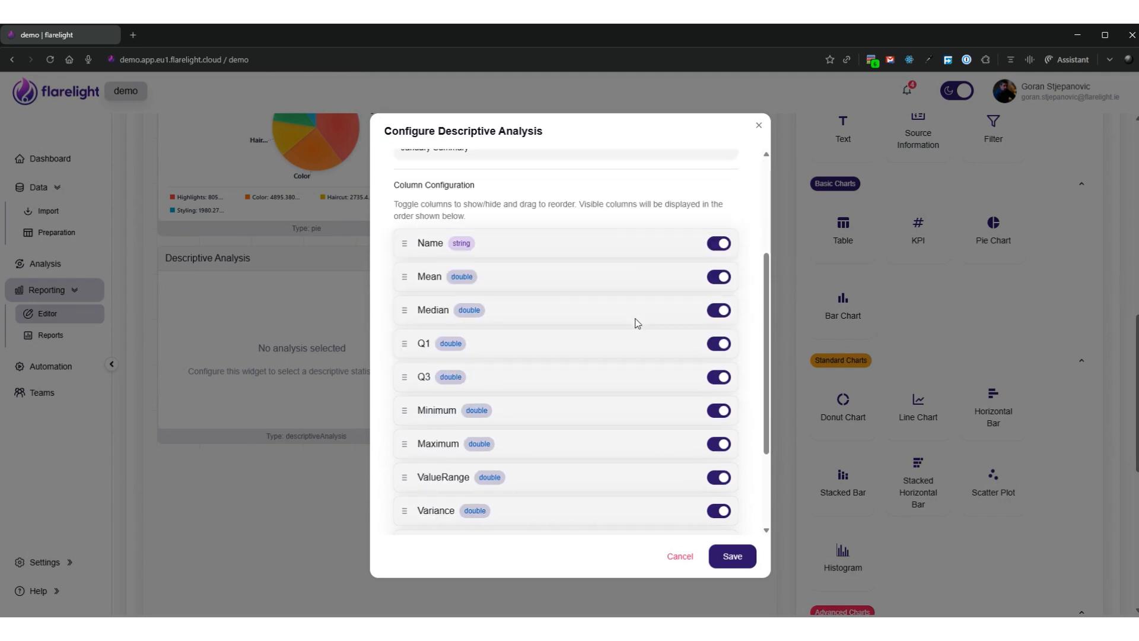
click(721, 346)
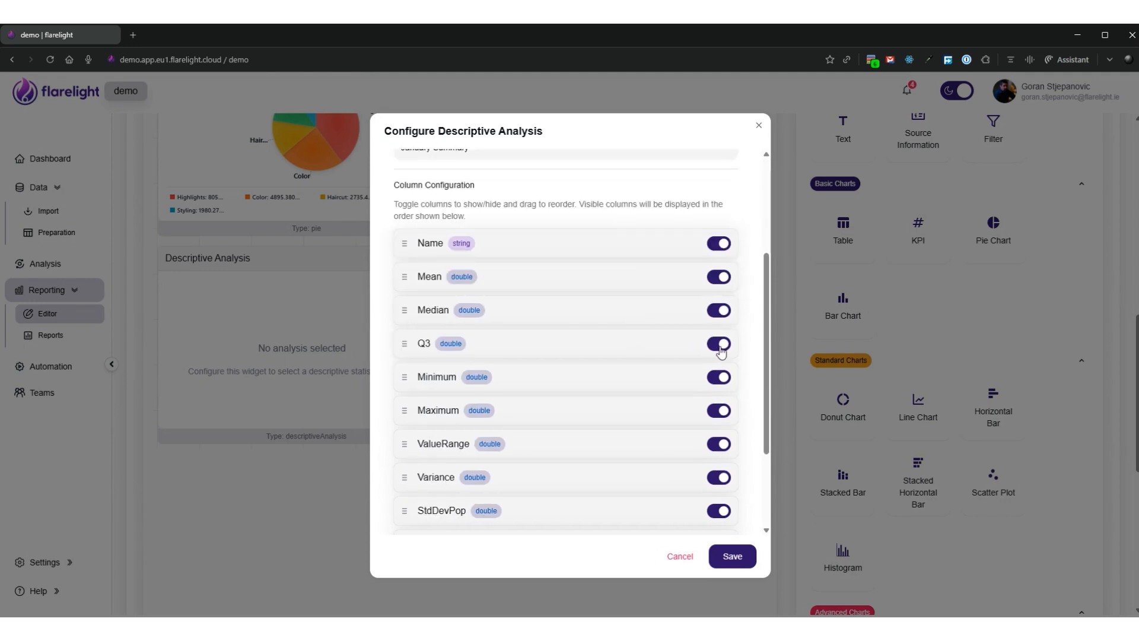
click(720, 346)
click(719, 411)
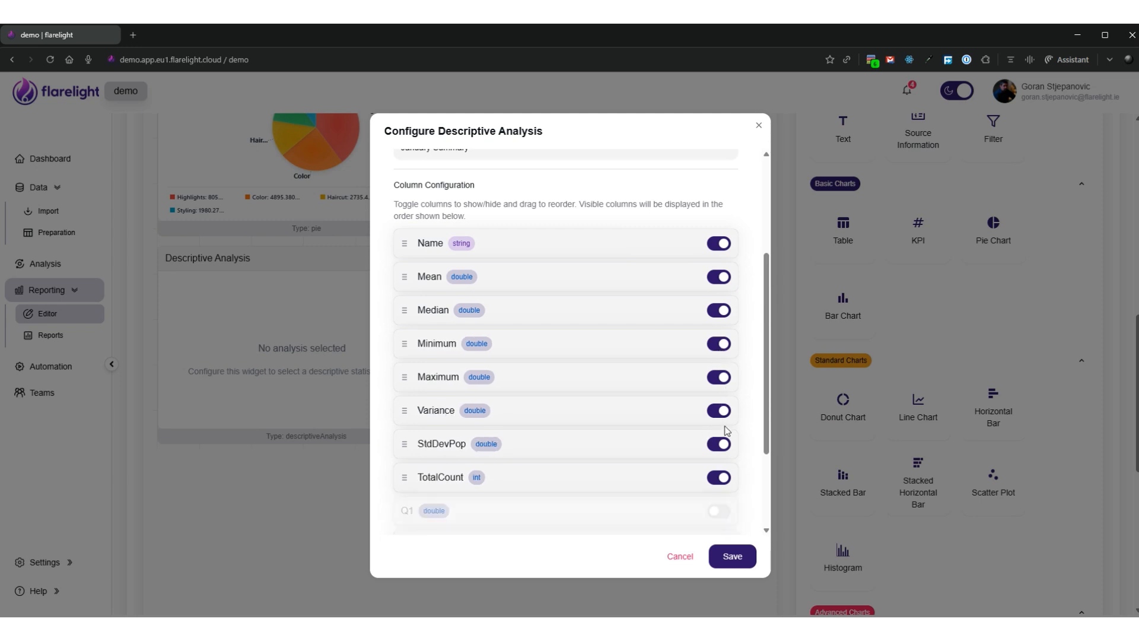
click(718, 412)
click(718, 411)
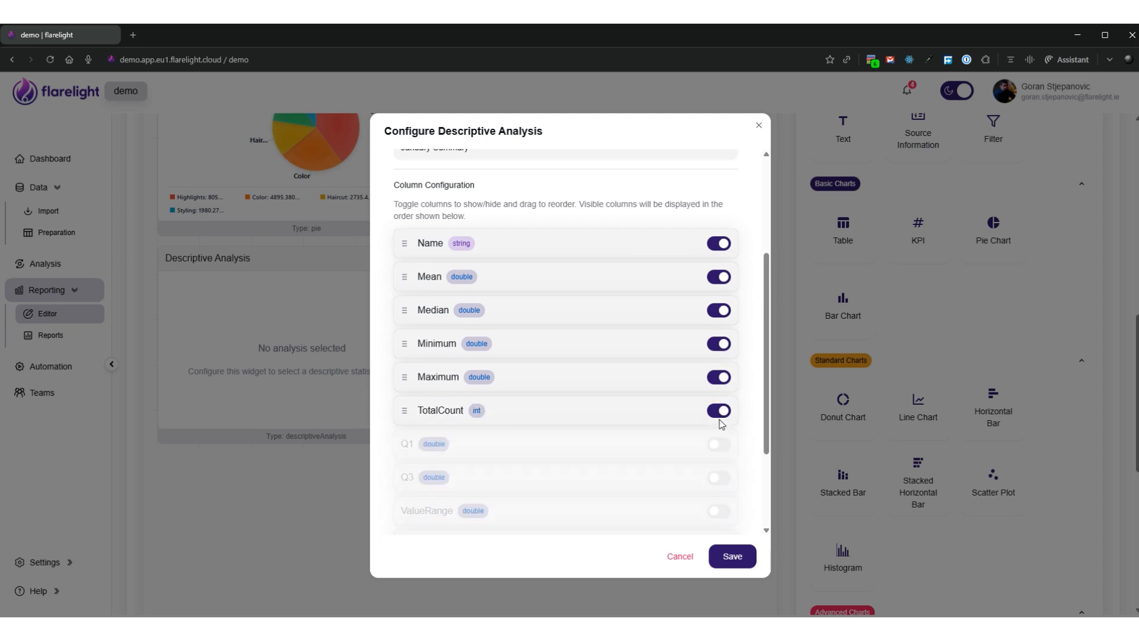
click(720, 410)
Change the descriptive analysis widget's title to "Summary" and save its configuration
scroll(608, 371, up, 3)
click(475, 185)
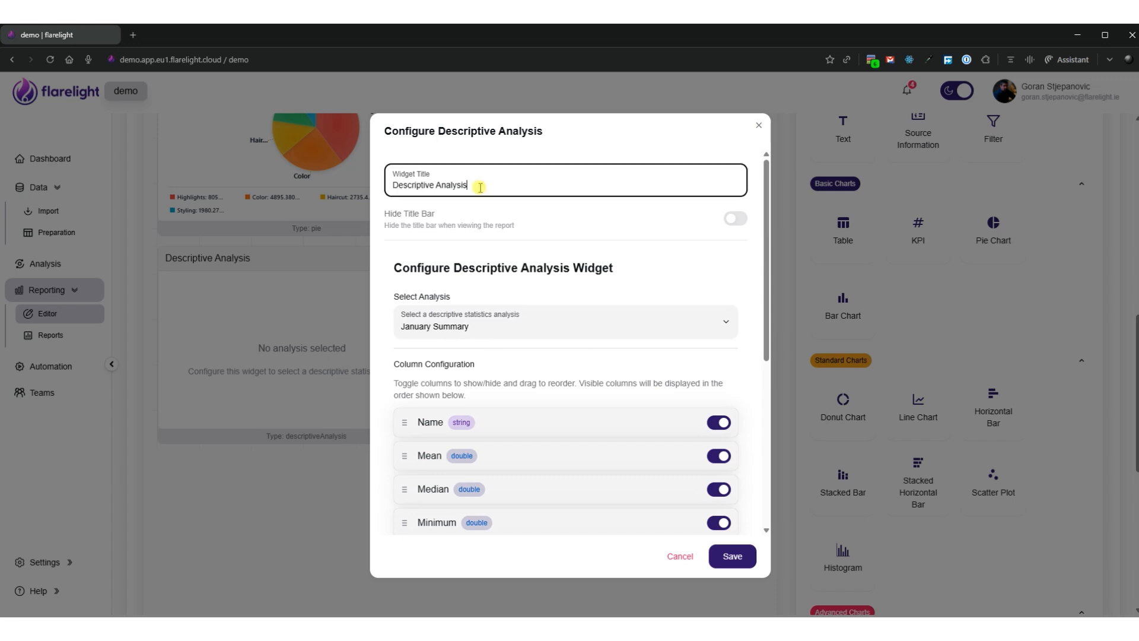
key(ctrl+a)
text(Summary)
click(734, 557)
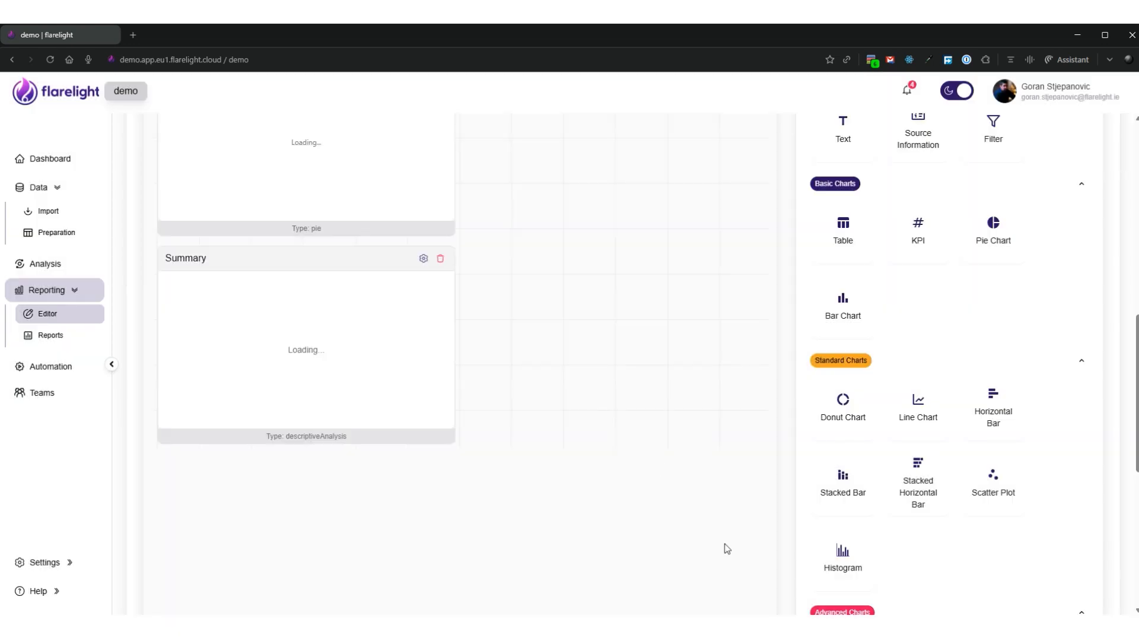